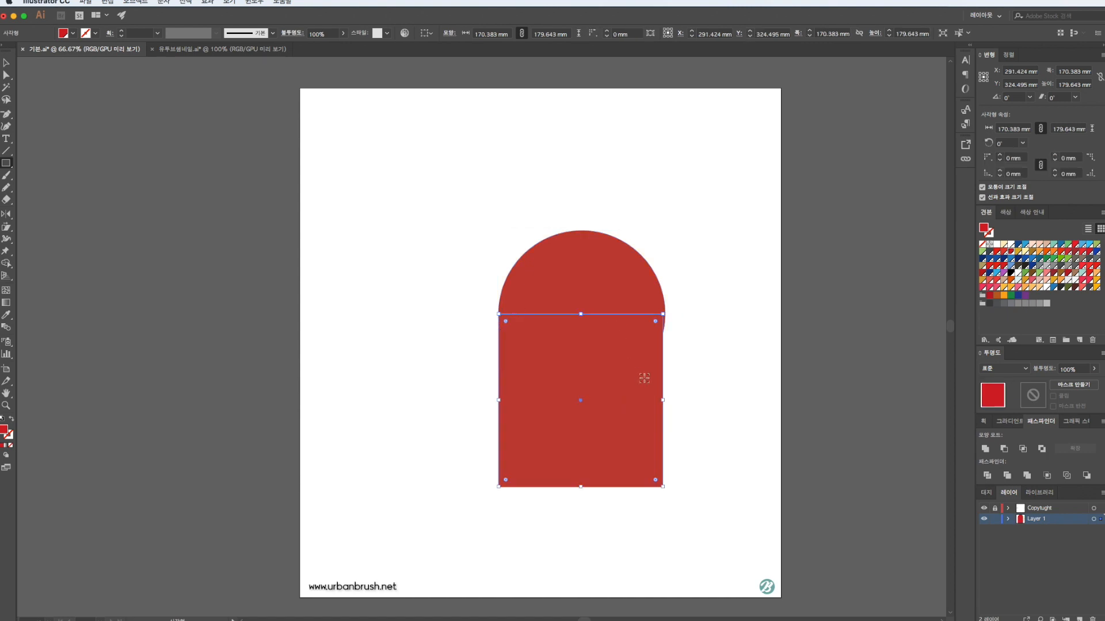
Step: Match the rectangle's sides to the circle's full width and extend its lower edge slightly
key("v")
left_click_drag(685, 429, 691, 429)
left_click(739, 435)
scroll(739, 437, "down", 2)
scroll(738, 439, "down", 1)
left_click(662, 476)
left_click_drag(638, 502, 639, 514)
left_click(722, 524)
Step: Unite the circle and the rectangle into a single round-topped shape
key("a")
left_click_drag(745, 279, 564, 441)
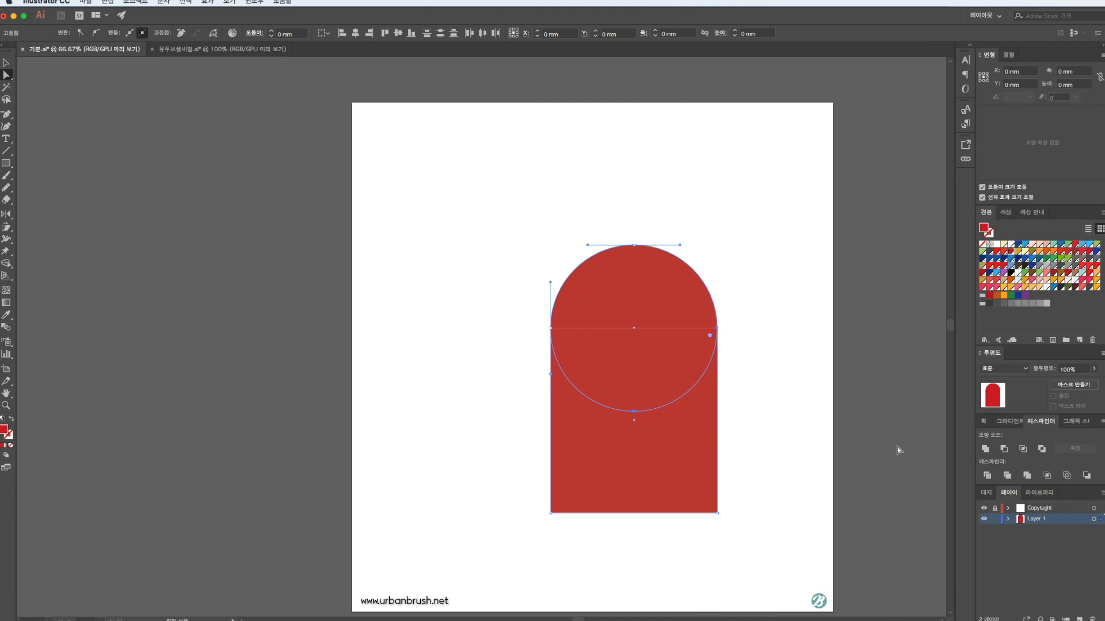
left_click(985, 449)
Step: Move the united shape to the left and rotate it counterclockwise into a diagonal position
key("v")
left_click_drag(601, 410, 510, 379)
left_click_drag(632, 487, 688, 403)
key("super+c")
key("super+v")
right_click(553, 378)
mouse_move(596, 523)
left_click(685, 556)
key("Return")
left_click_drag(499, 347, 675, 340)
key("Delete")
Step: Fine-tune the shape's rotation to about 49° and make a mirrored copy with Reflect
left_click(637, 413)
left_click_drag(700, 423, 701, 389)
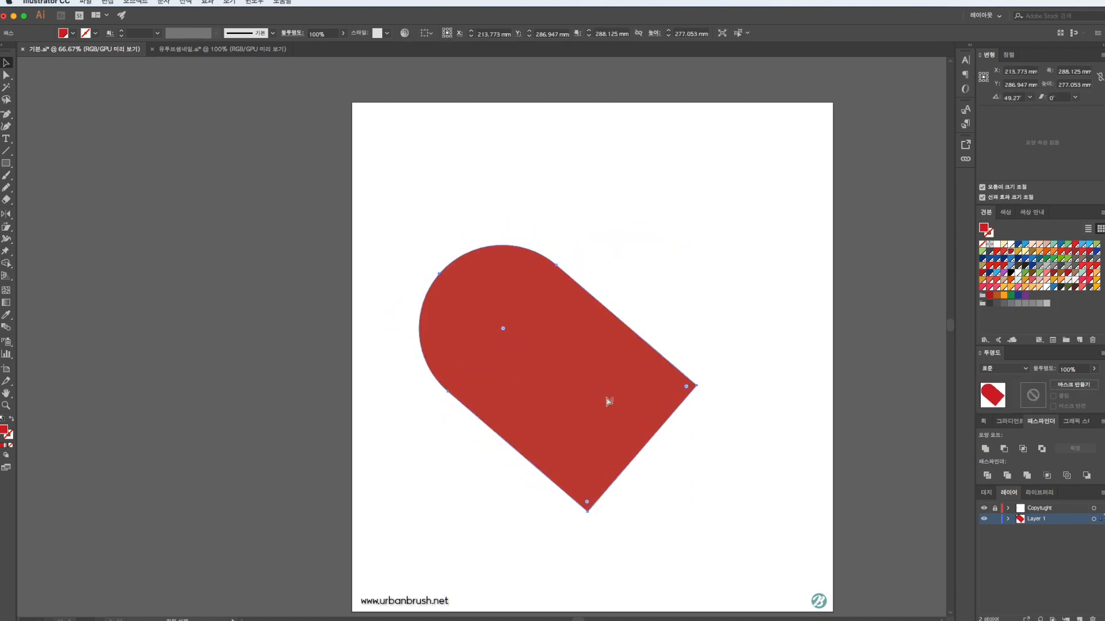
right_click(529, 398)
mouse_move(557, 545)
left_click(636, 573)
left_click(493, 385)
Step: Position the mirrored copy over the original with their rounded tops level, so the pair outlines a heart
left_click_drag(643, 412, 586, 413)
left_click(670, 495)
key("super+a")
left_click_drag(724, 206, 438, 475)
left_click(455, 476)
left_click_drag(676, 320, 645, 342)
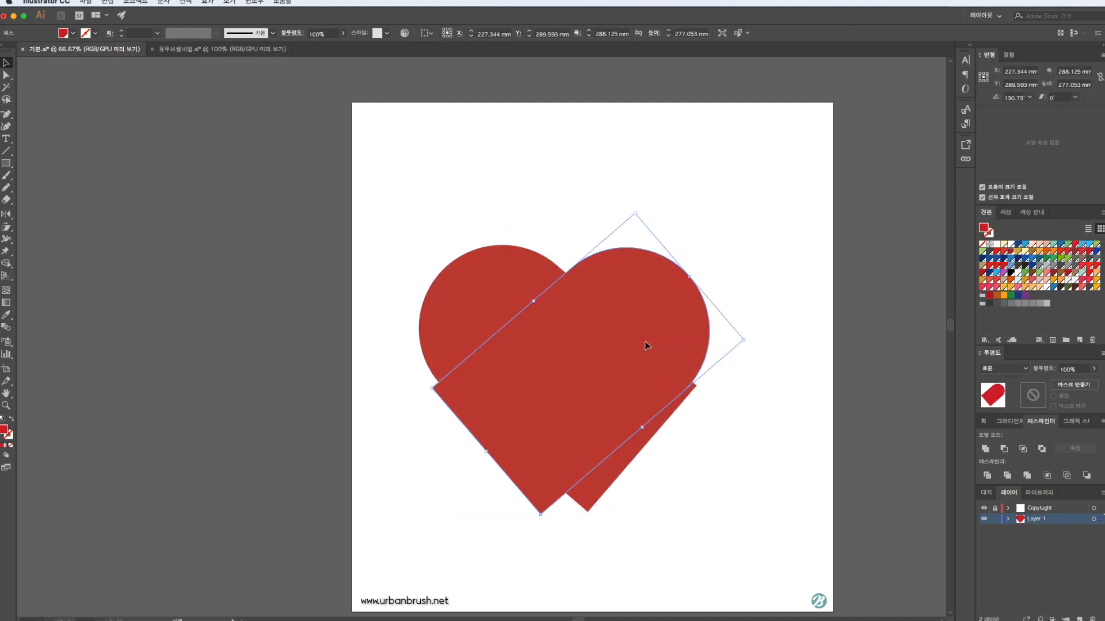
left_click(523, 298, "shift")
left_click(724, 177)
left_click_drag(636, 268, 635, 265)
Step: Divide the two overlapping shapes and delete the two protruding lower corner pieces
left_click(507, 276, "shift")
left_click(987, 476)
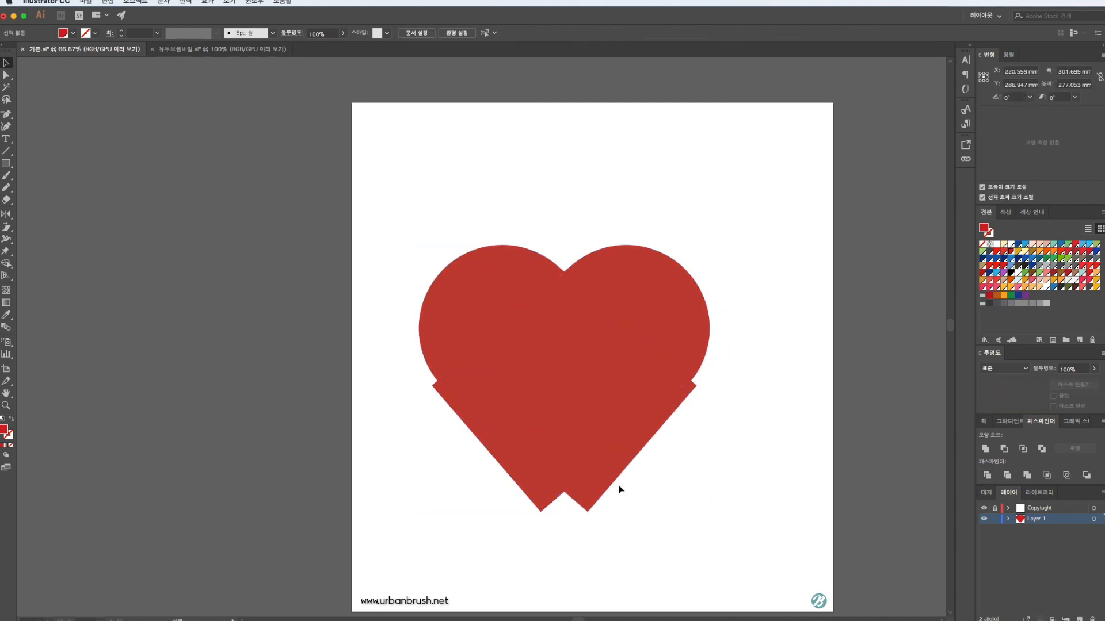
key("a")
left_click(609, 476)
key("Delete")
left_click(533, 494)
key("Delete")
Step: Merge the remaining divided pieces into one heart outline
key("v")
left_click(575, 420)
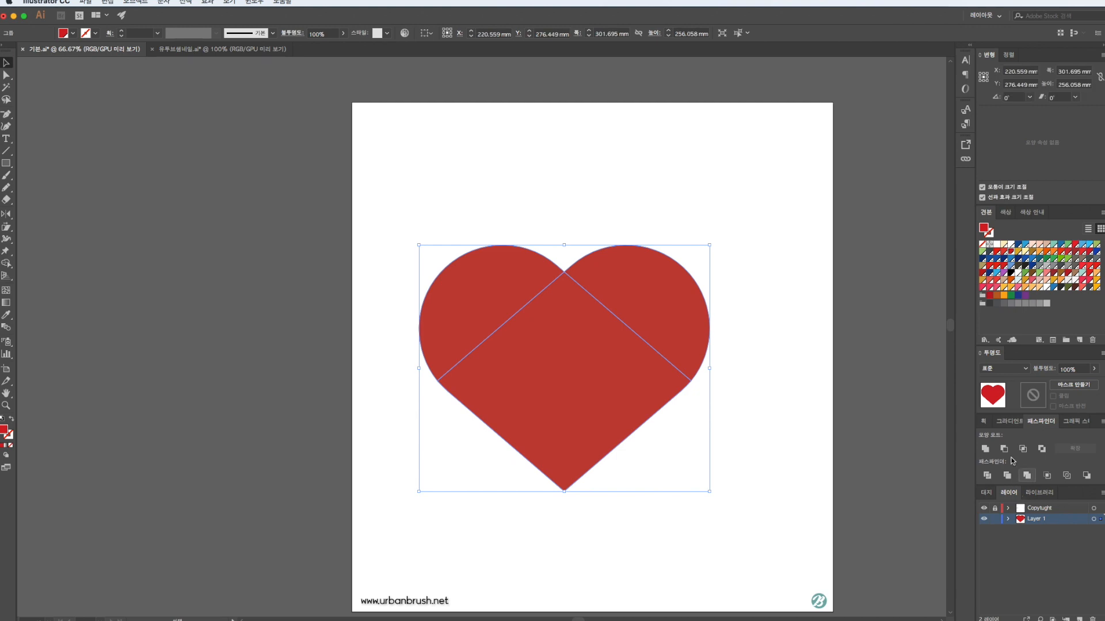
key("a")
left_click(730, 405)
Step: Curve the heart's lower-right edge outward by adjusting the direction handles of the right-hand anchor point
left_click(691, 381)
scroll(689, 387, "up", 3)
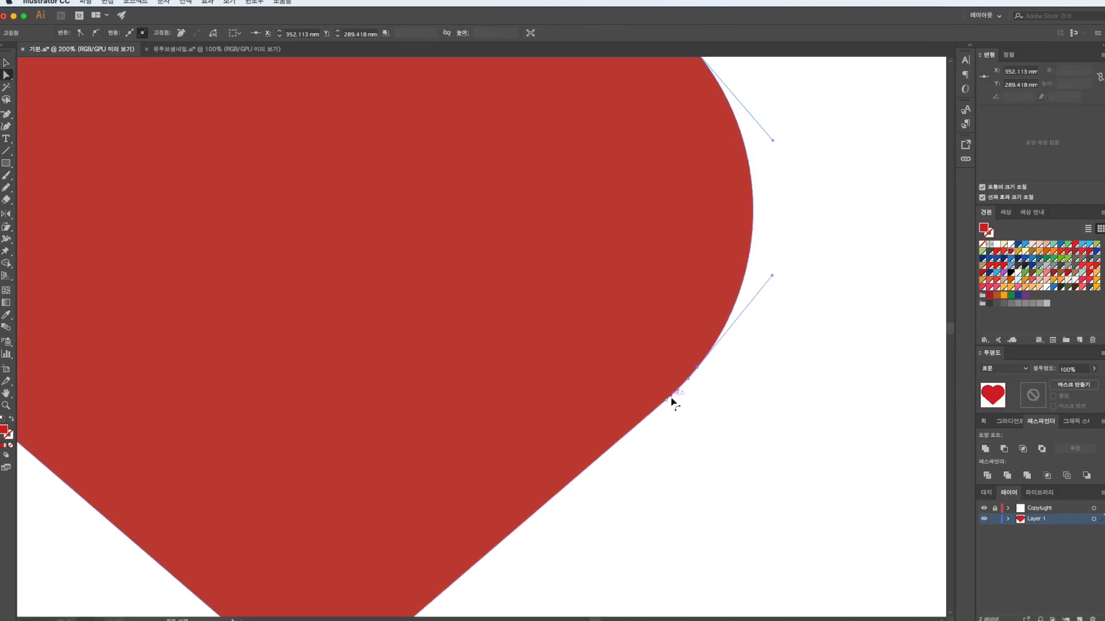
scroll(703, 377, "down", 2)
key("a")
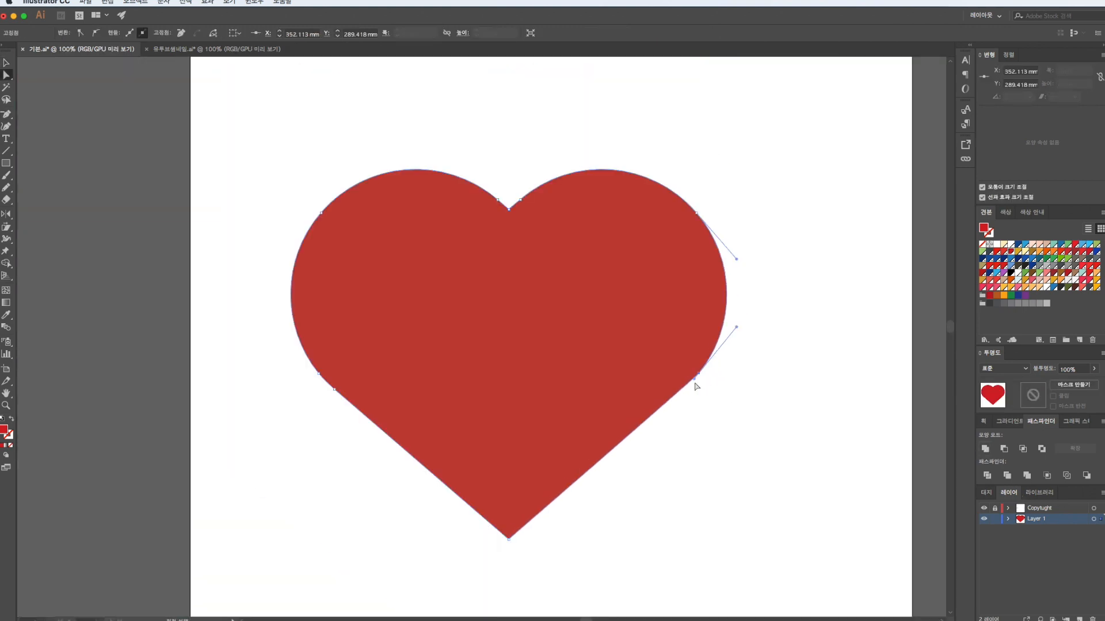
left_click_drag(681, 410, 661, 454)
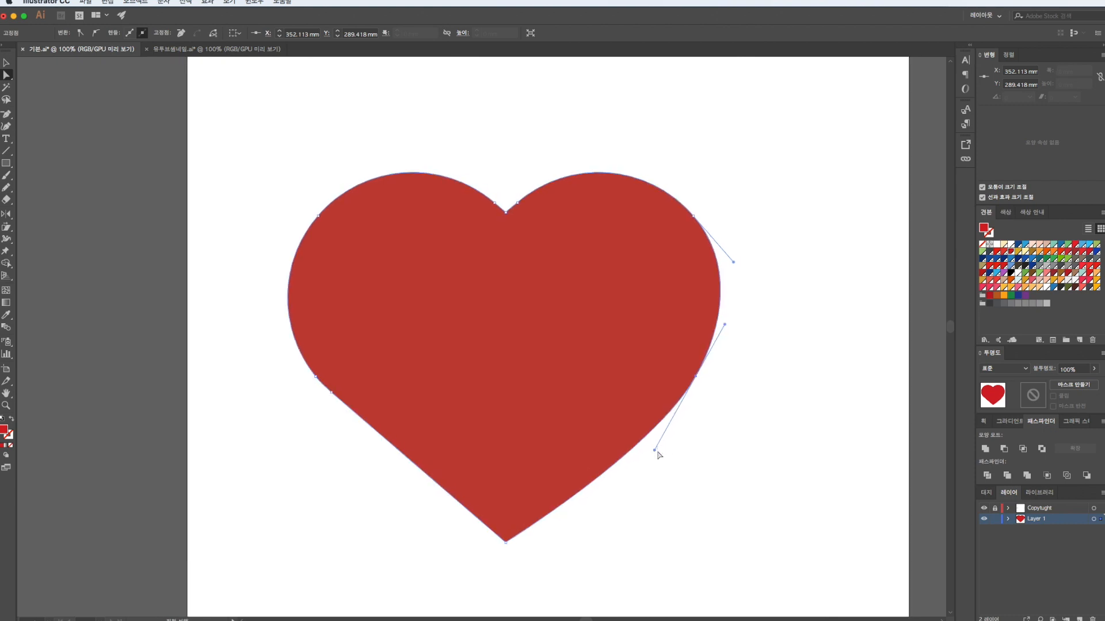
left_click(658, 456)
left_click(696, 377)
left_click_drag(654, 451, 652, 457)
left_click(784, 455)
left_click(696, 376)
left_click_drag(723, 326, 729, 321)
left_click(806, 363)
Step: Draw a vertical straight line about 280 mm long through the heart's notch and lower tip
left_click_drag(6, 151, 68, 150)
left_click(68, 150)
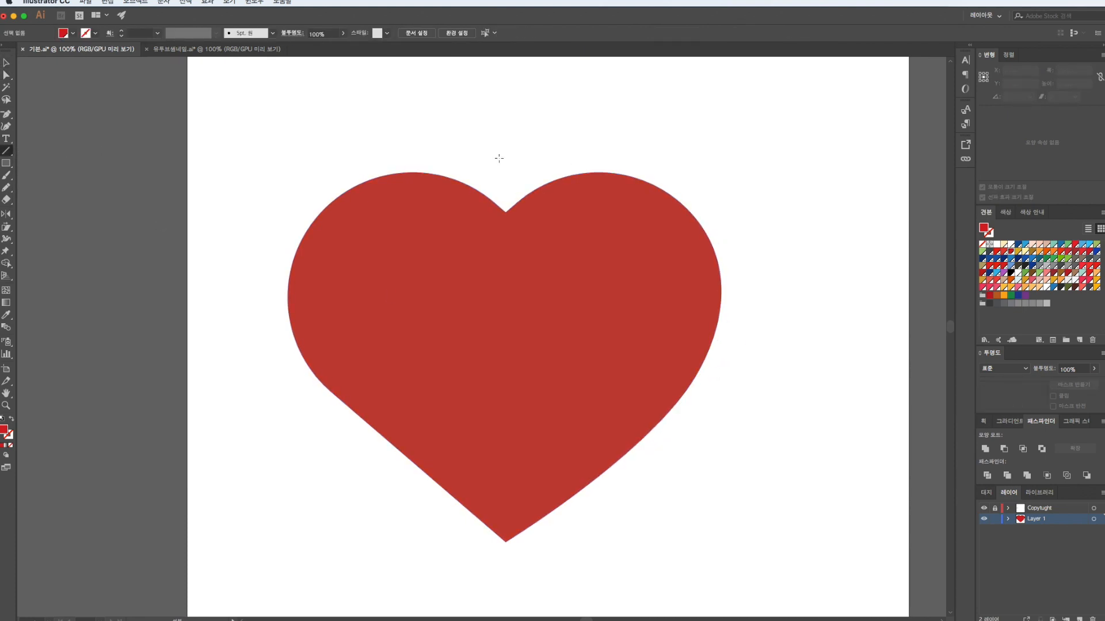
left_click_drag(506, 178, 505, 580)
key("v")
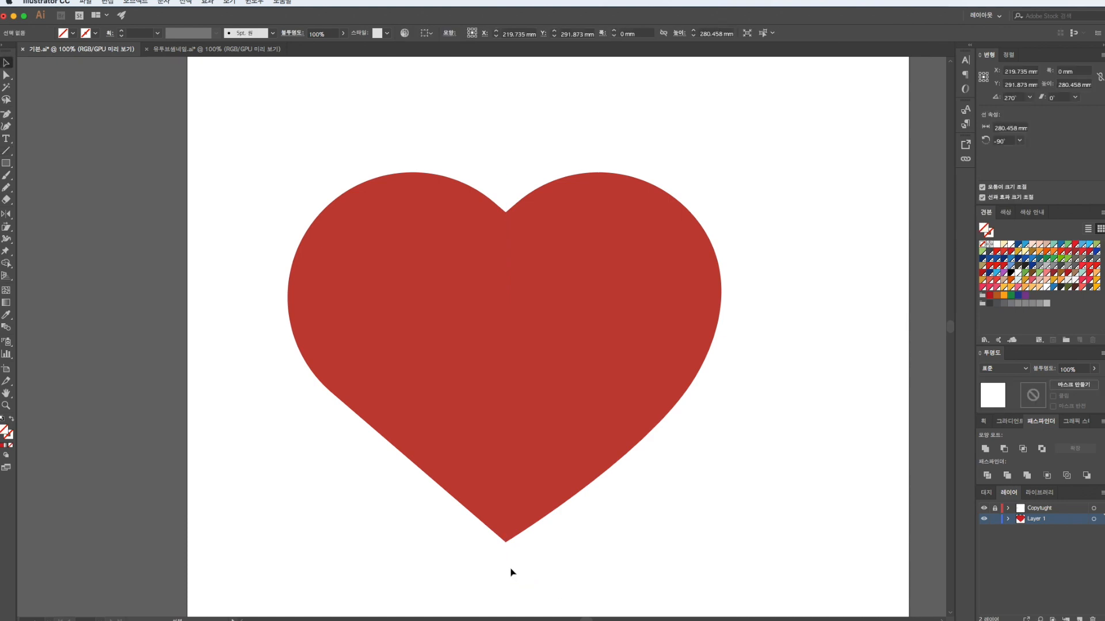
Step: Divide the heart along the vertical line and delete its left half
left_click(514, 568)
scroll(512, 569, "up", 5)
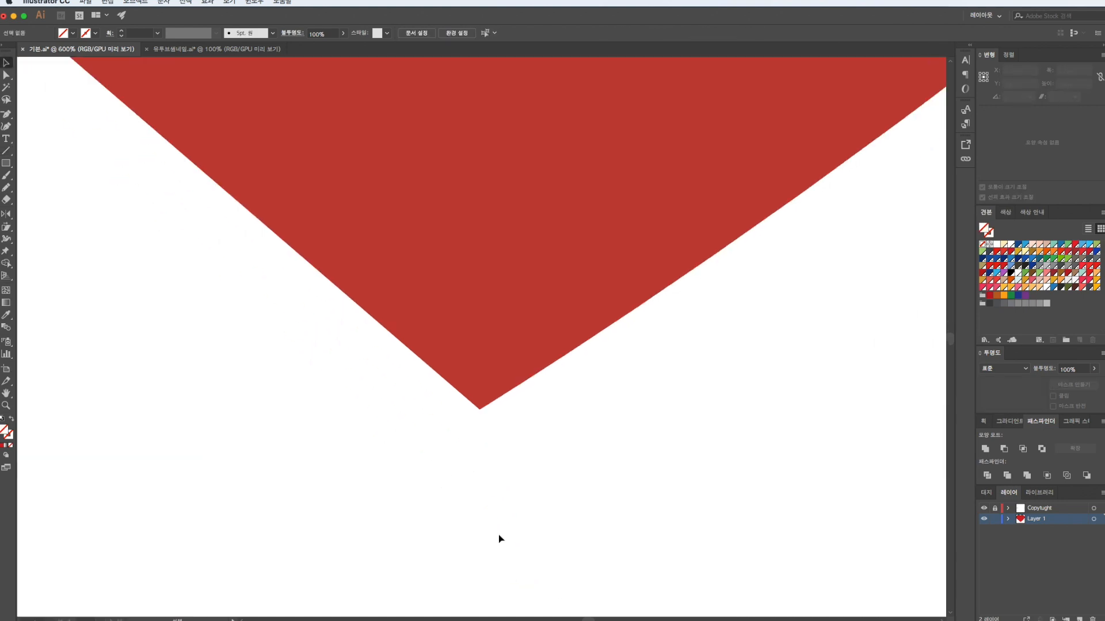
left_click(475, 516)
scroll(556, 498, "down", 6)
key("super+a")
left_click(987, 476)
key("a")
left_click(767, 491)
left_click(469, 409)
key("Delete")
Step: Duplicate the right half of the heart to the left and reflect the copy to complete the heart symmetrically
left_click(629, 356)
key("v")
left_click_drag(637, 355, 514, 364, "alt")
right_click(494, 334)
mouse_move(512, 434)
left_click(643, 470)
key("Return")
left_click(714, 416)
Step: Unite the two halves into one shape and centre the heart horizontally on the artboard at X 250 mm
left_click(602, 476)
scroll(601, 476, "up", 2)
scroll(601, 476, "down", 4)
scroll(658, 379, "up", 2)
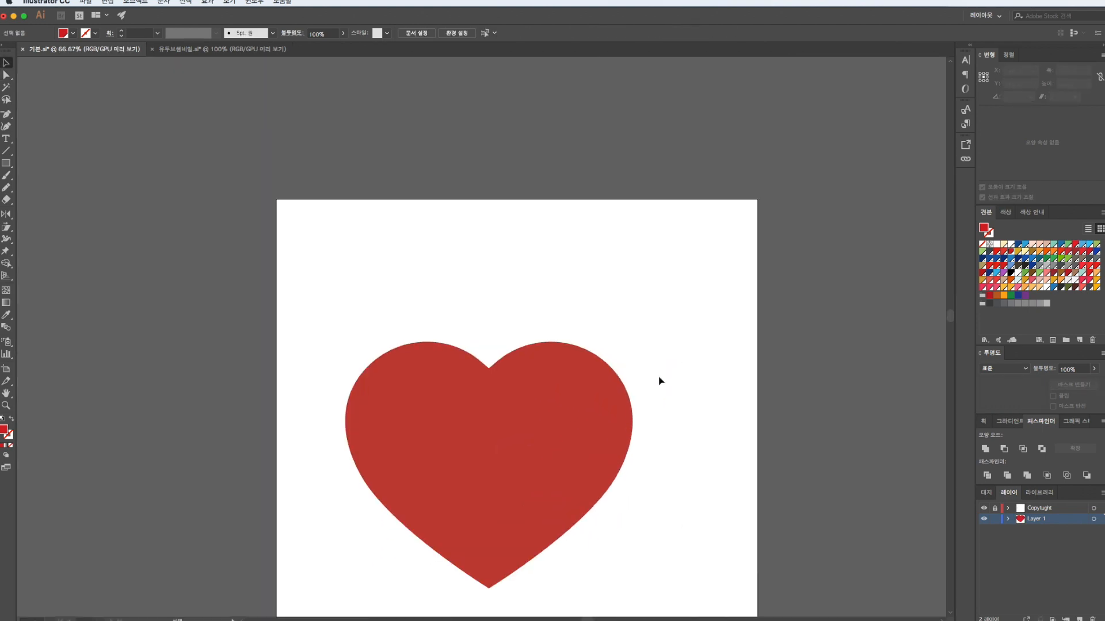
scroll(658, 381, "down", 5)
scroll(657, 382, "up", 2)
scroll(658, 385, "down", 1)
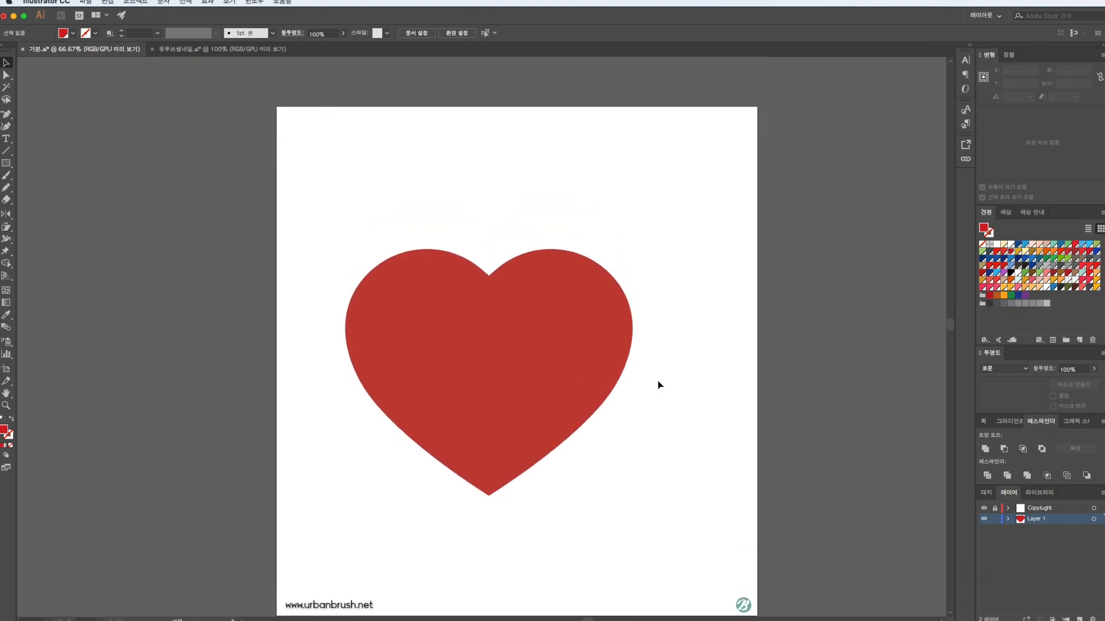
left_click(395, 469)
left_click(986, 448)
left_click_drag(538, 374, 600, 393)
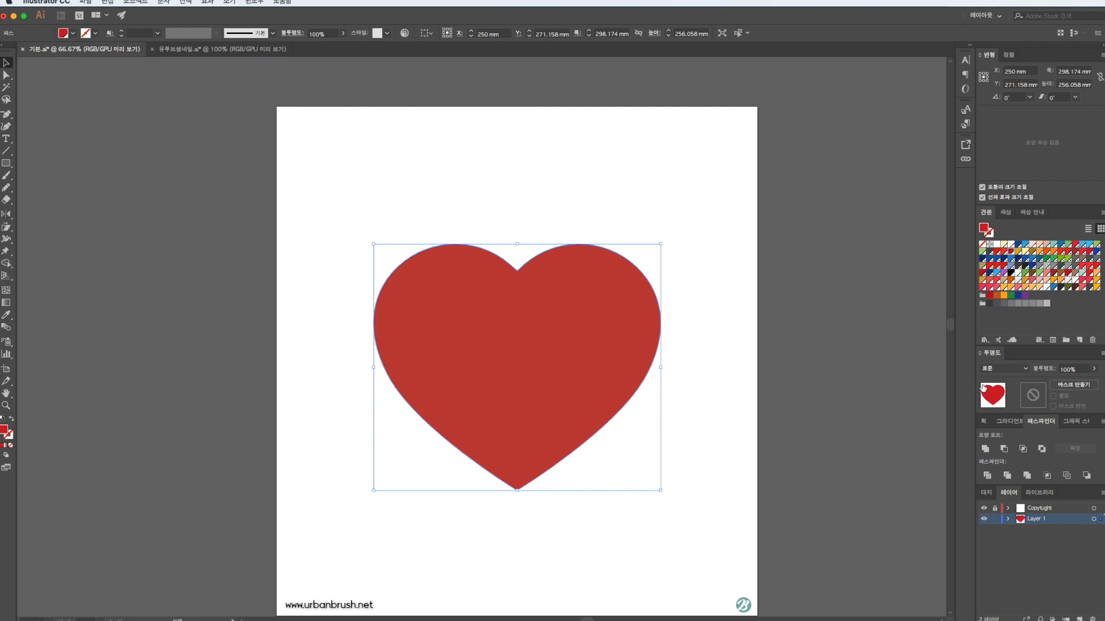
Step: Fill the heart with a radial gradient
left_click(1009, 424)
left_click(1055, 414)
left_click(1055, 437)
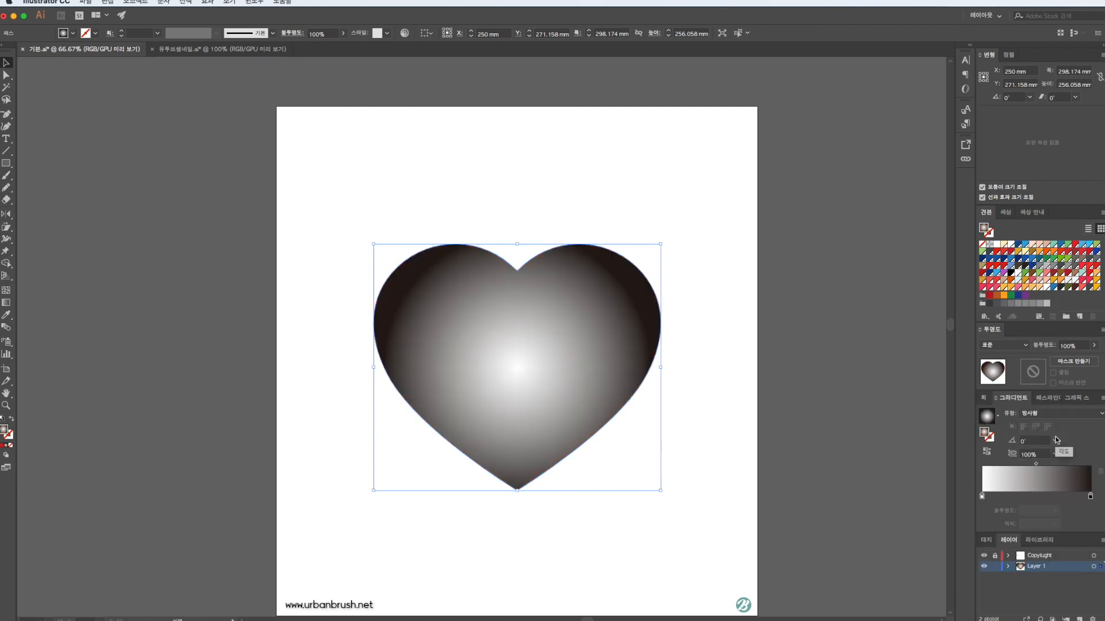
Step: Set the gradient's outer stop to pink and try red swatches on the inner stop, ending with dark red
double_click(1091, 497)
left_click(957, 551)
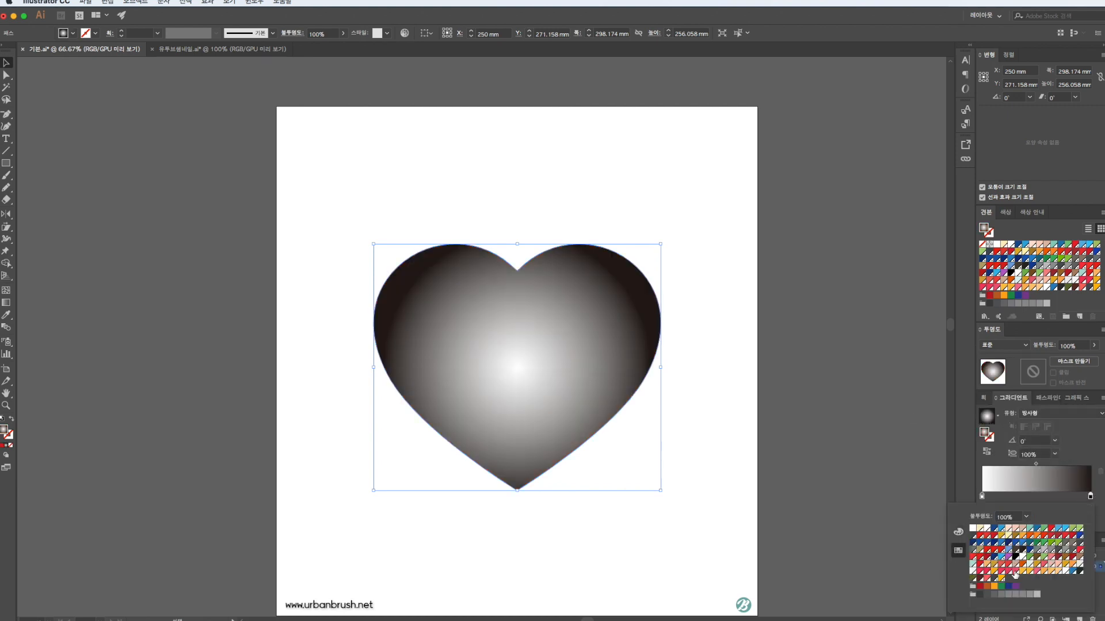
left_click(1016, 574)
double_click(982, 497)
left_click(980, 570)
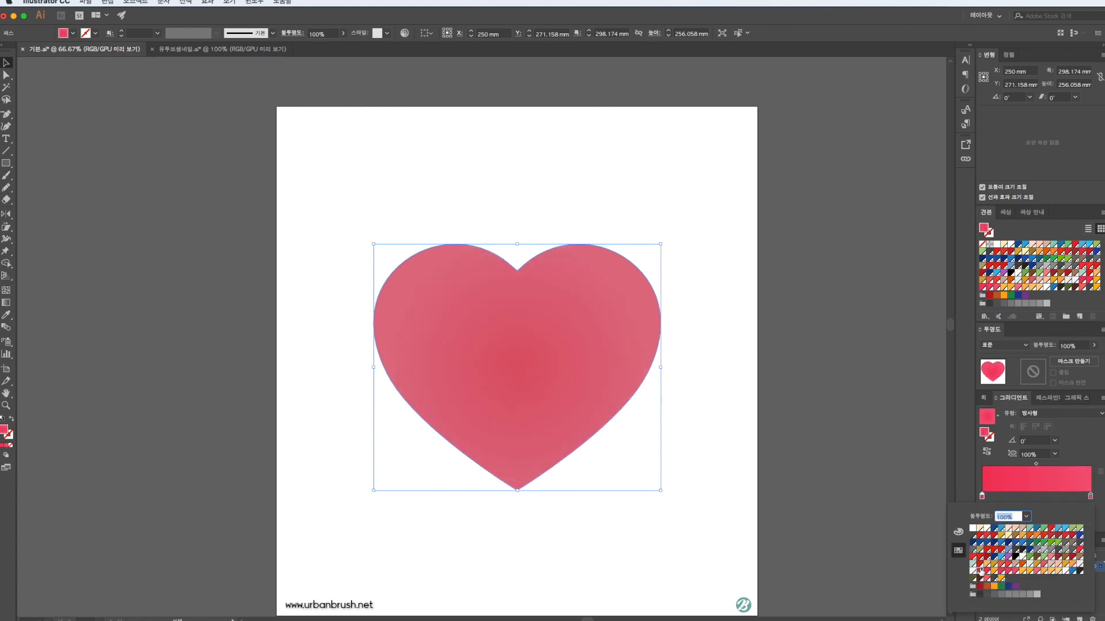
left_click(988, 585)
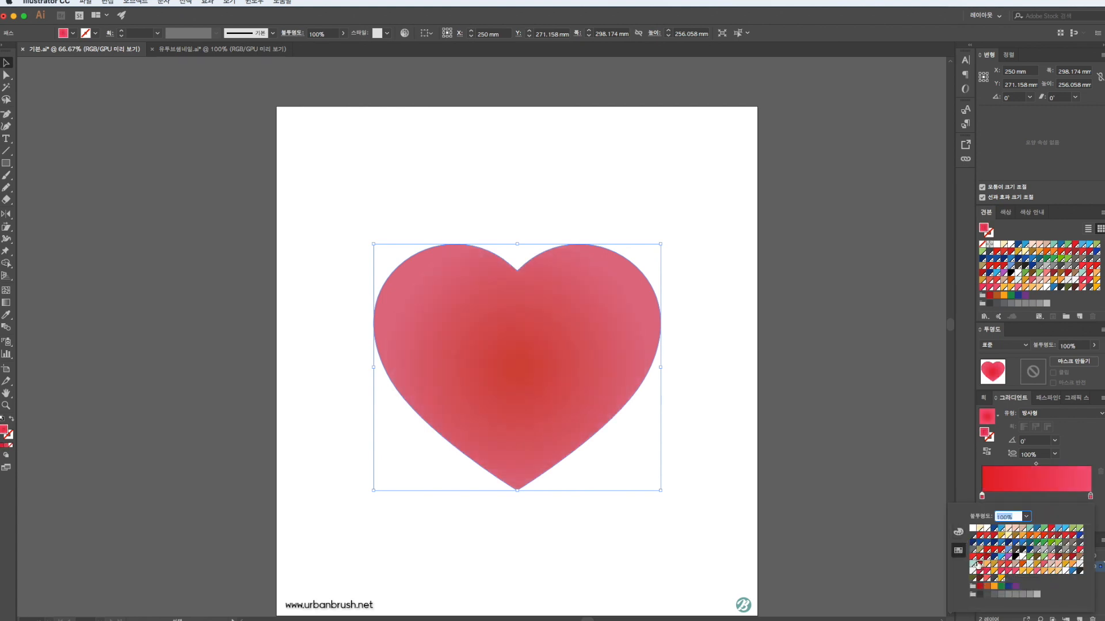
left_click(980, 587)
Step: Recolour the gradient with a light red outer stop, its red value at 255, and a bright red inner stop
double_click(1090, 497)
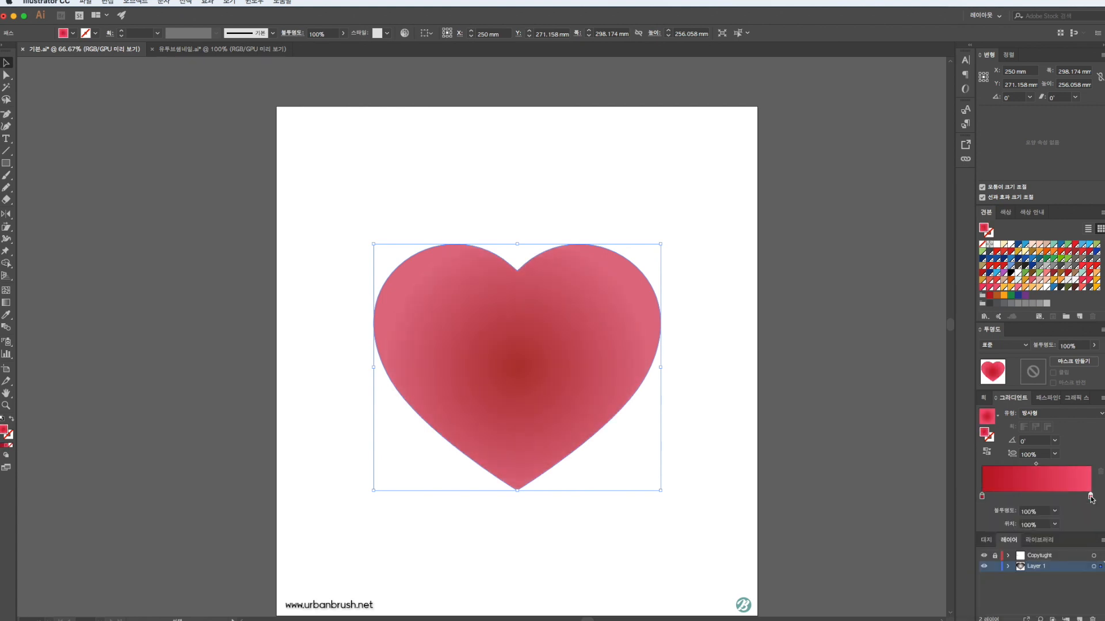
left_click(980, 587)
left_click(956, 529)
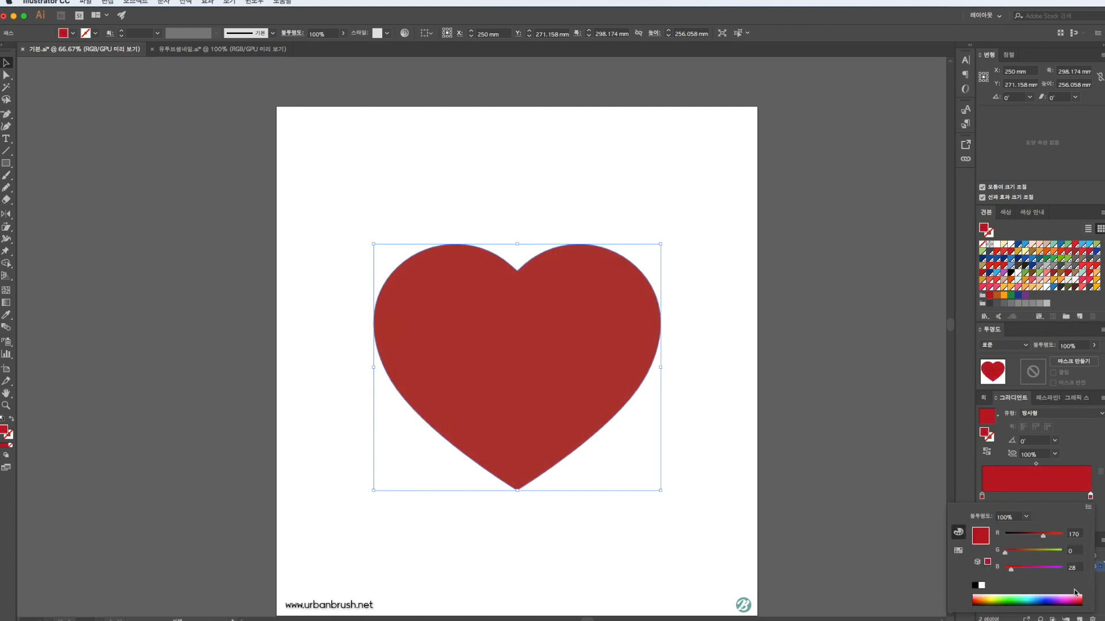
left_click_drag(1020, 553, 1073, 536)
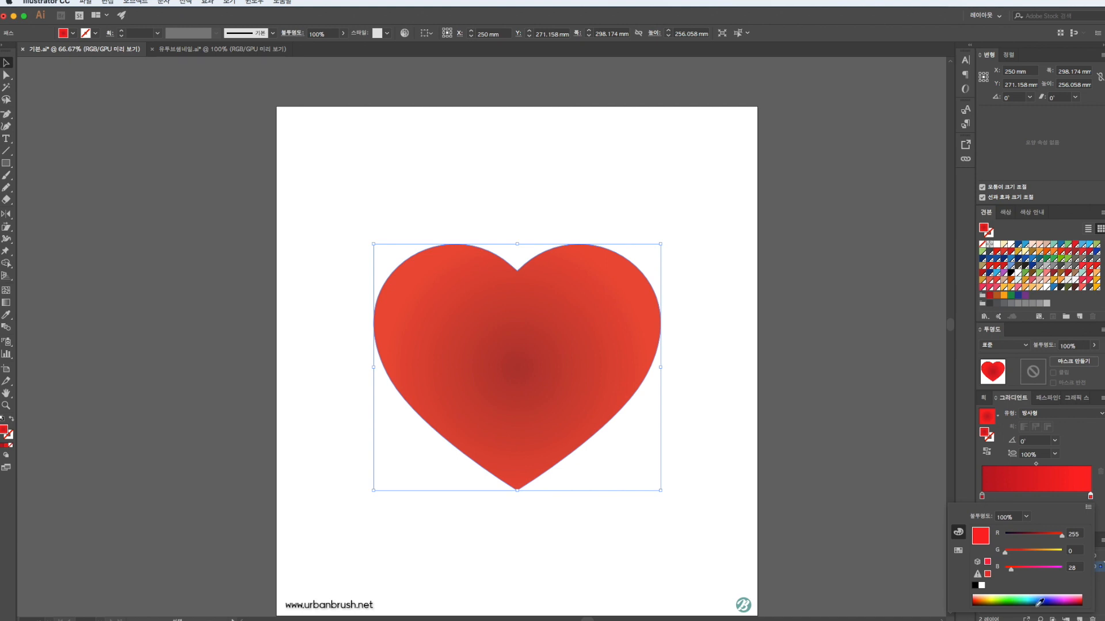
left_click_drag(1081, 601, 1081, 599)
double_click(981, 496)
left_click(1081, 599)
left_click(543, 391)
left_click(833, 439)
left_click(551, 389)
left_click(185, 1)
left_click(809, 481)
left_click(809, 481)
Step: Start an Outer Glow effect on the heart, moving its settings clear of the artwork
left_click(558, 391)
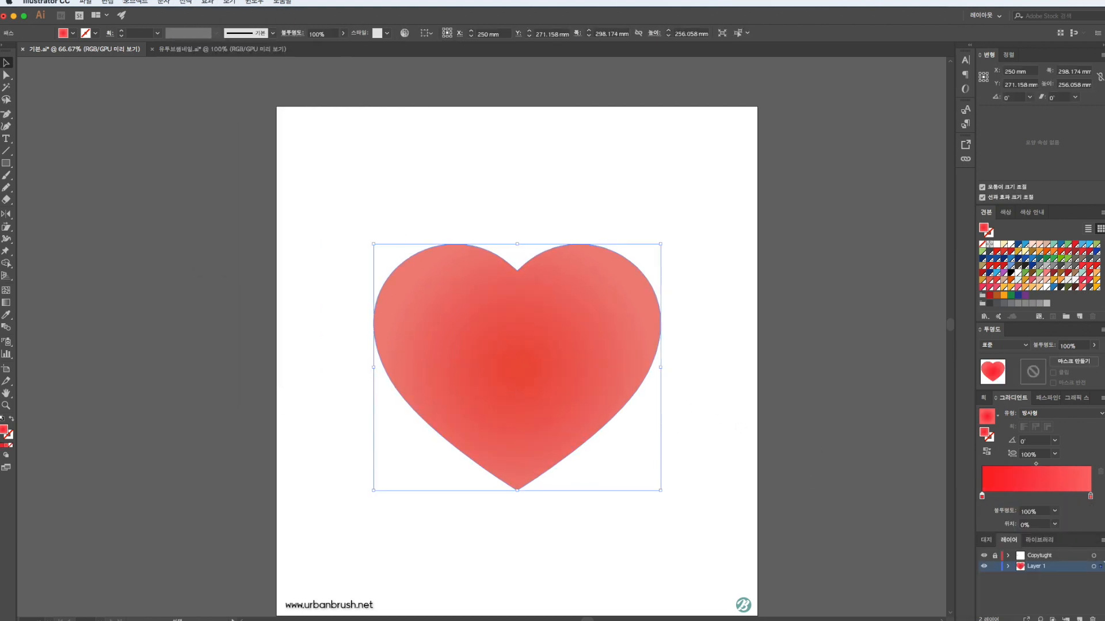
left_click(254, 2)
mouse_move(209, 2)
mouse_move(251, 112)
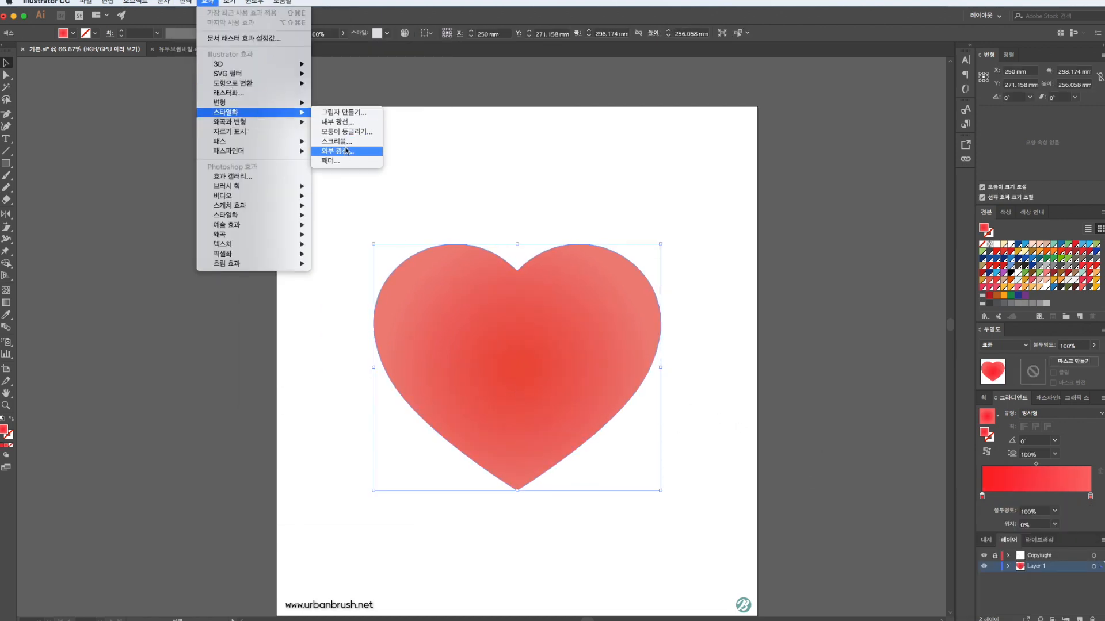
left_click(347, 151)
left_click_drag(557, 270, 873, 213)
Step: Try to change the outer glow's colour to red
left_click(898, 233)
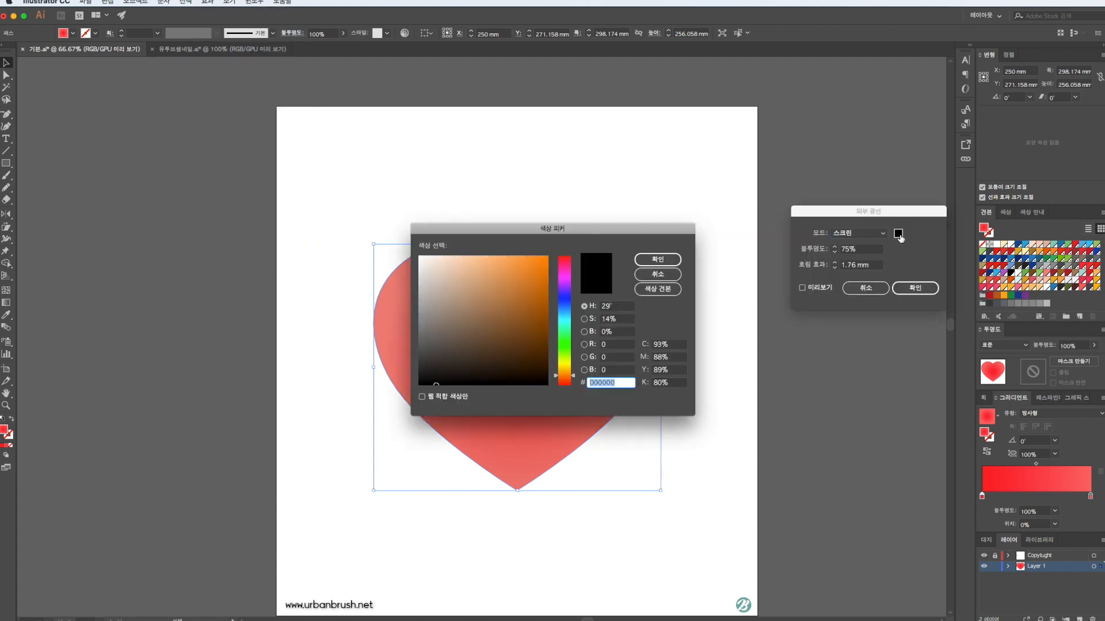
left_click_drag(567, 352, 576, 249)
left_click(539, 259)
left_click(658, 260)
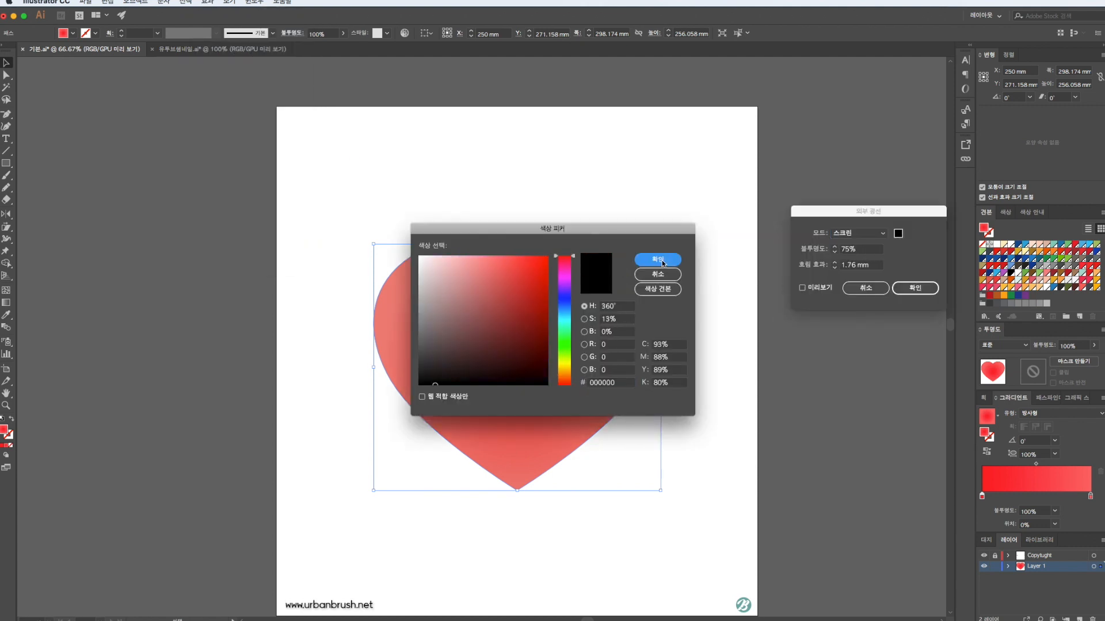
Step: Preview the outer glow and apply it with colour F90606, 76% opacity and a 14 mm blur
left_click(802, 288)
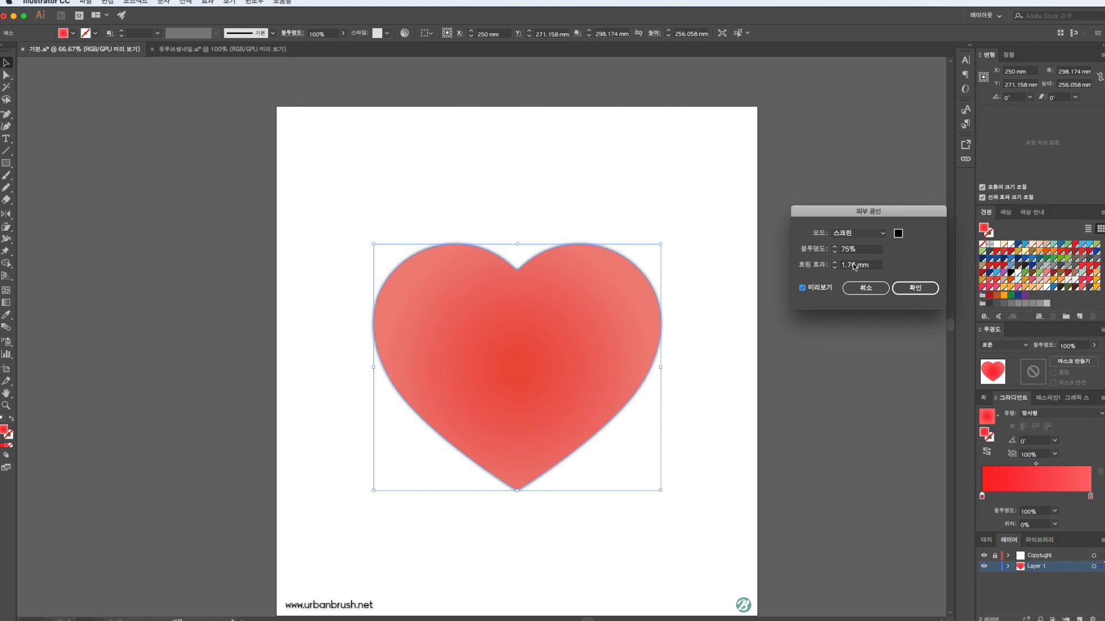
left_click(898, 233)
left_click(566, 256)
left_click(545, 258)
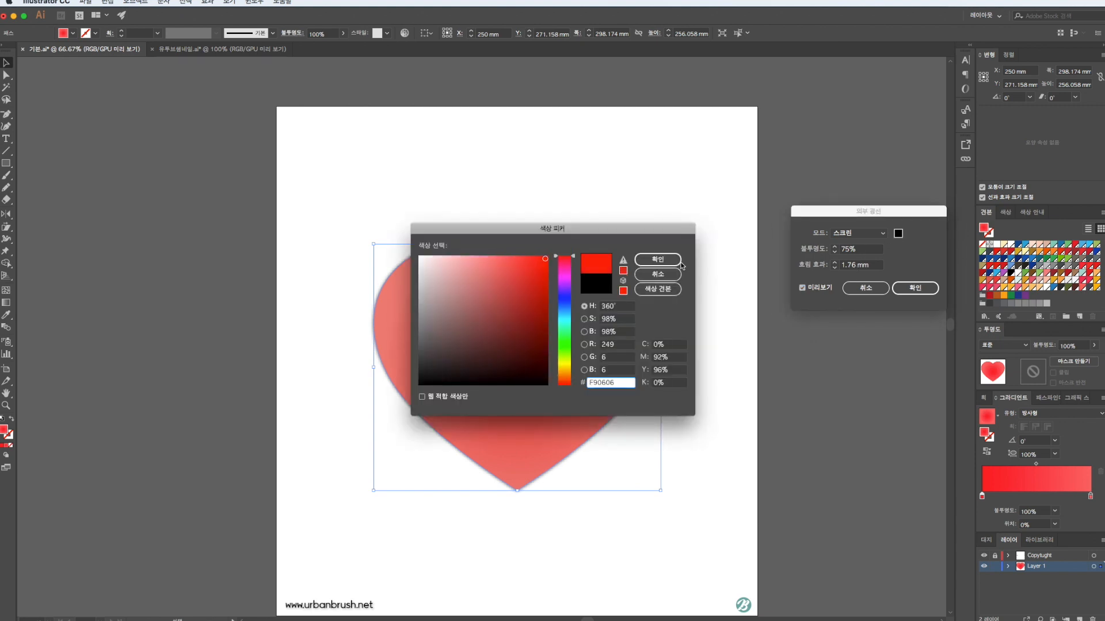
key("Return")
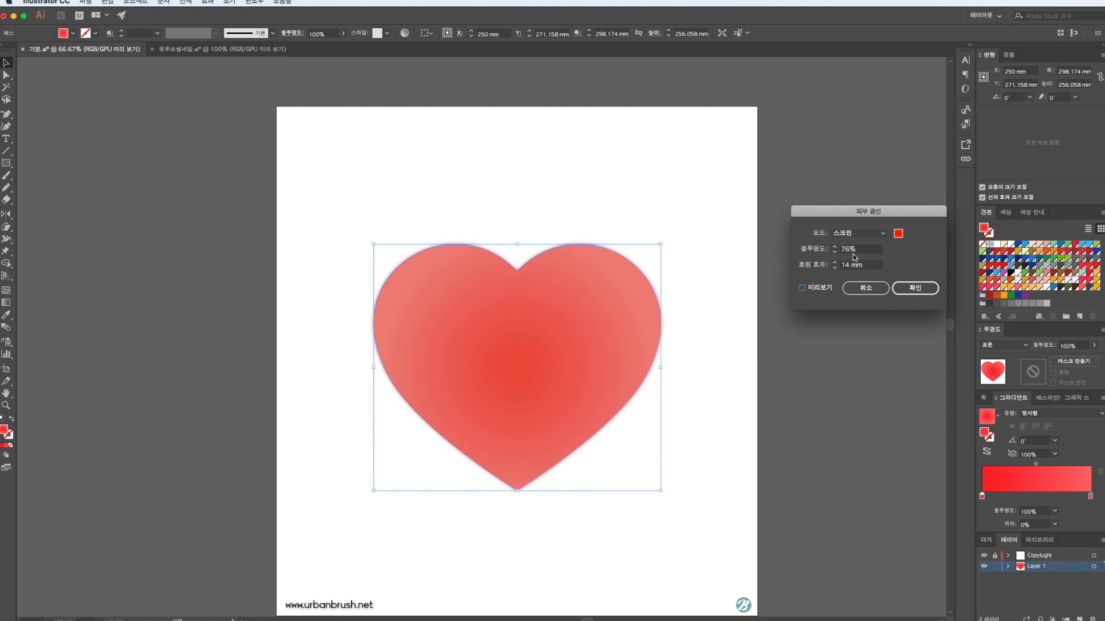
left_click(915, 287)
left_click(732, 393)
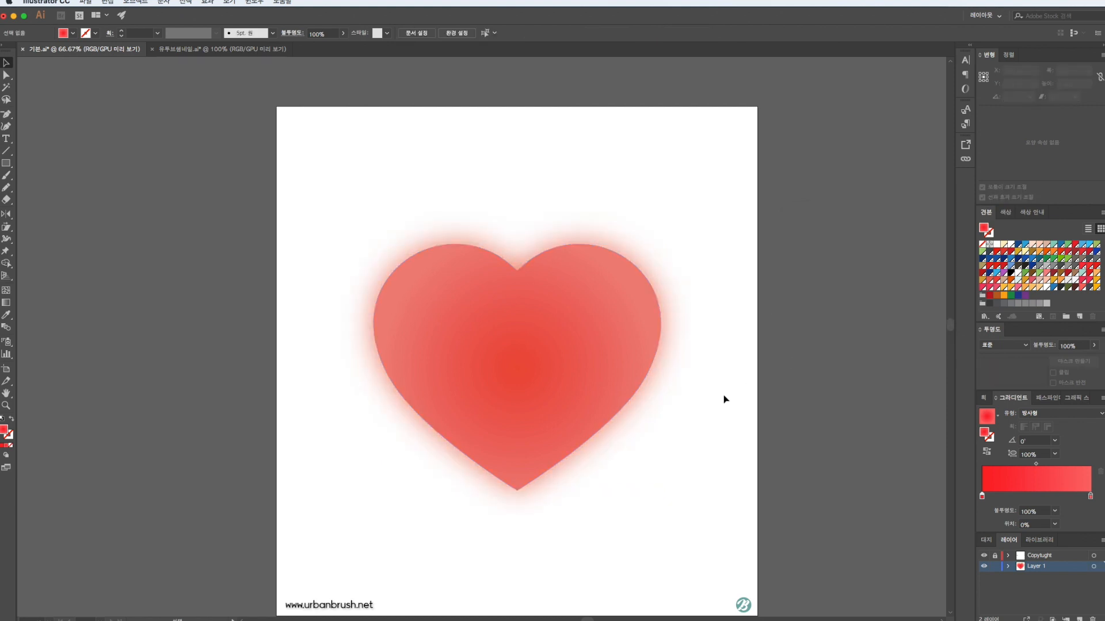
Step: Draw a horizontal straight line about 267 mm long across the heart
left_click_drag(8, 154, 34, 153)
mouse_move(405, 340)
left_mouse_down()
mouse_move(658, 341)
mouse_move(632, 330)
left_mouse_up()
key("v")
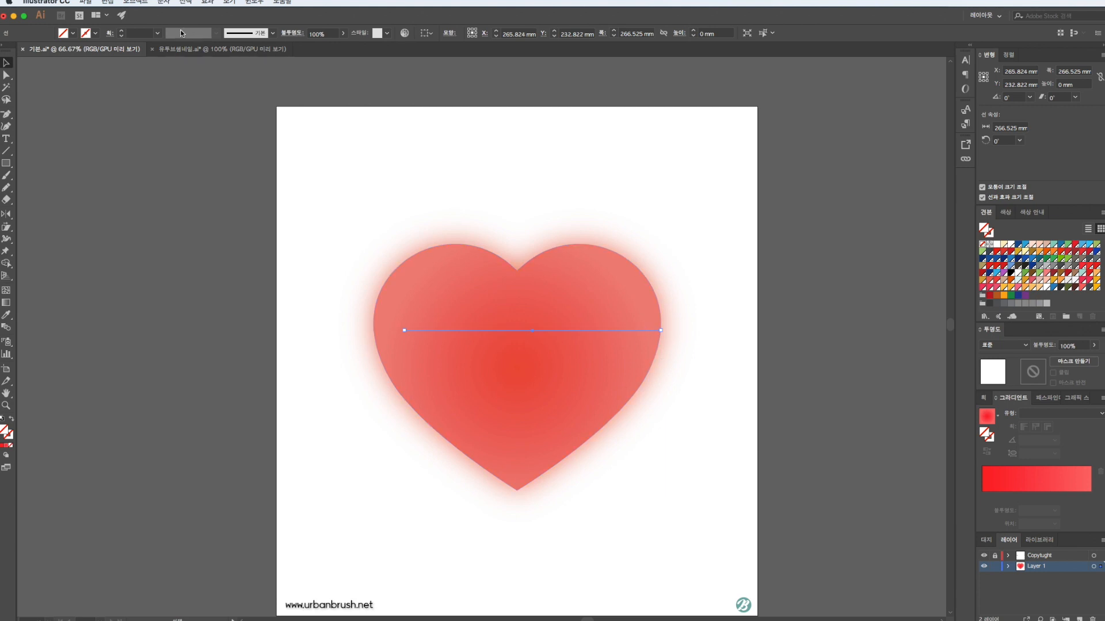
Step: Give the horizontal line a white 31 pt stroke
left_click(120, 30)
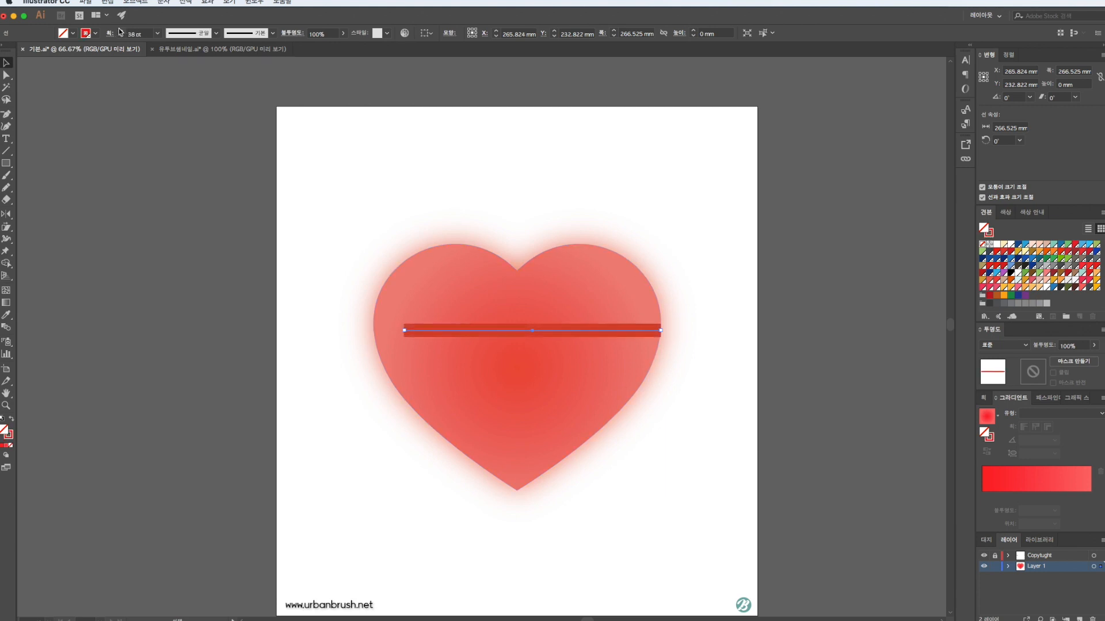
left_click(97, 32)
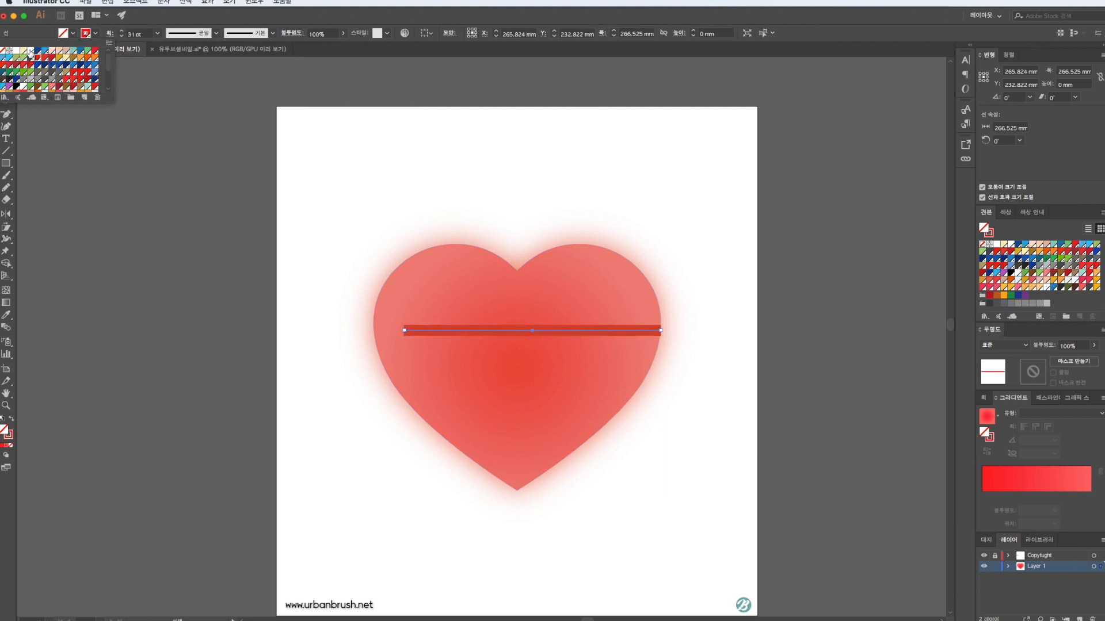
left_click(17, 51)
left_click(733, 365)
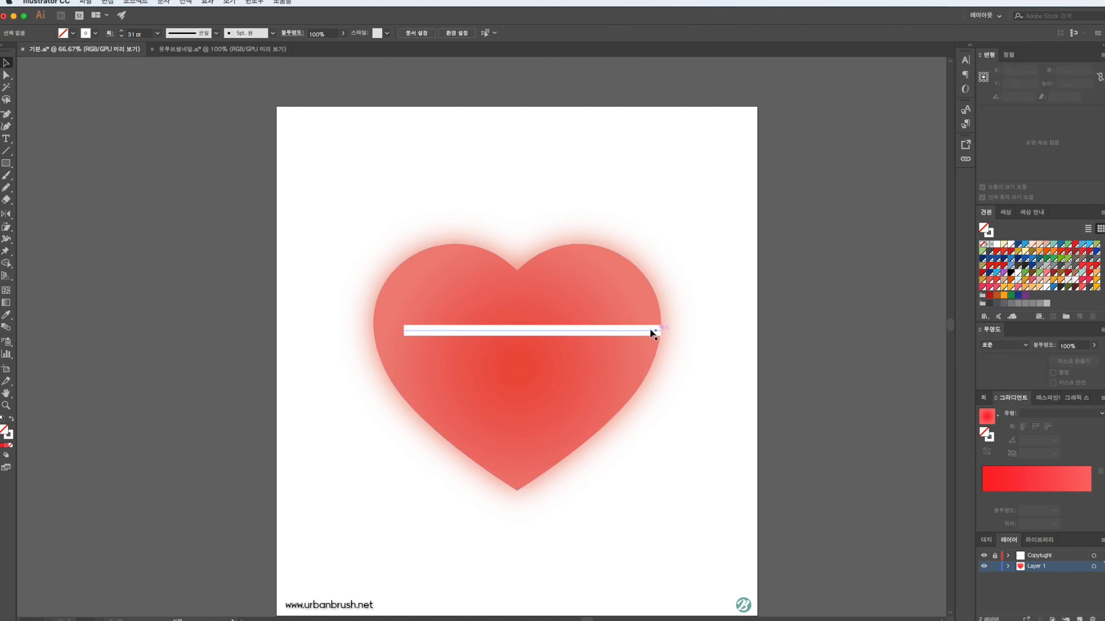
Step: Add anchor points near the right end of the white line and move them to form a small dip and peak
left_click(616, 331)
left_click(604, 331)
left_click_drag(604, 330, 604, 352)
left_click(594, 352)
key("Tab")
key("Tab")
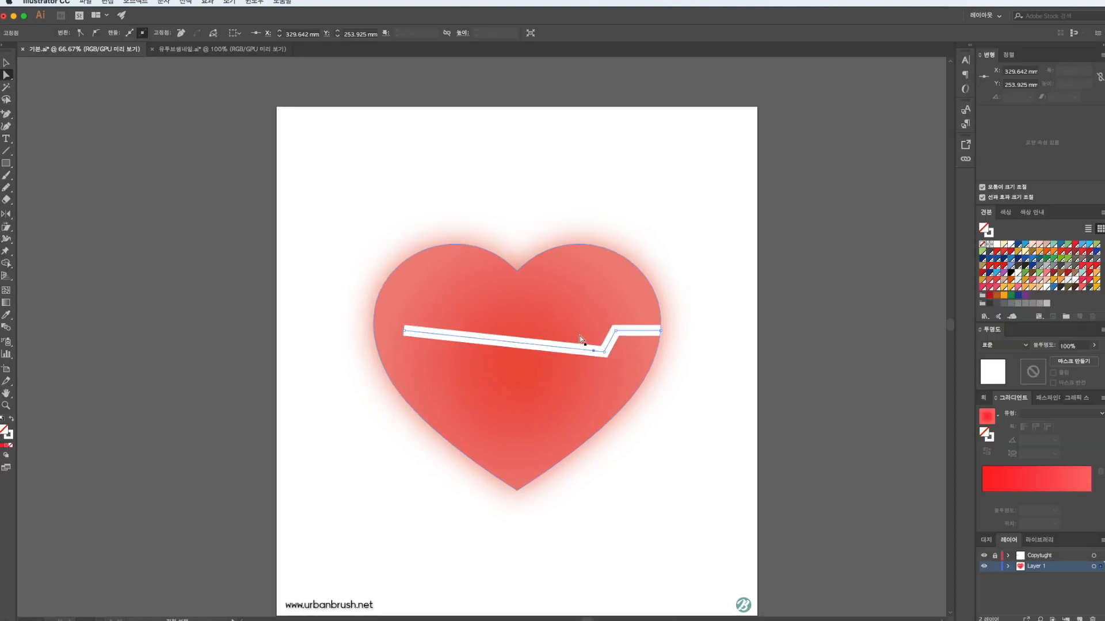
left_click_drag(594, 352, 591, 317)
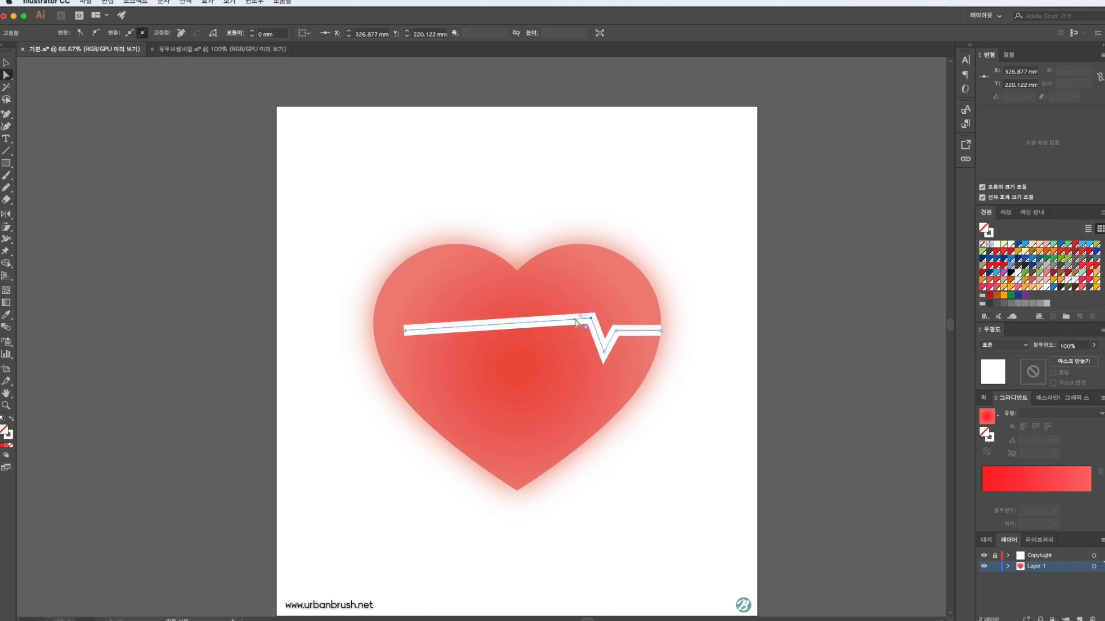
Step: Add further anchor points along the white line and move them to form the large central spikes and a small first bump
key("plus")
left_click(575, 319)
left_click(575, 320)
key("Return")
key("a")
left_click_drag(575, 320, 511, 334)
key("plus")
left_click(511, 323)
key("a")
left_click(766, 386)
Step: Give the heartbeat line round caps and round corners, and stretch its height to about 108 mm
key("v")
double_click(568, 342)
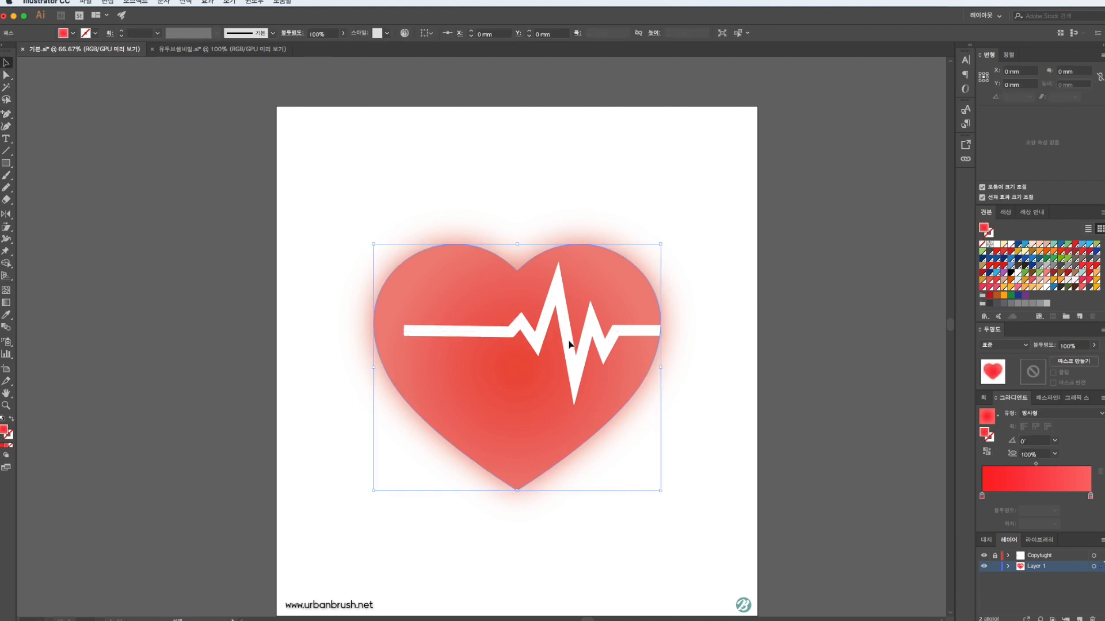
left_click(984, 397)
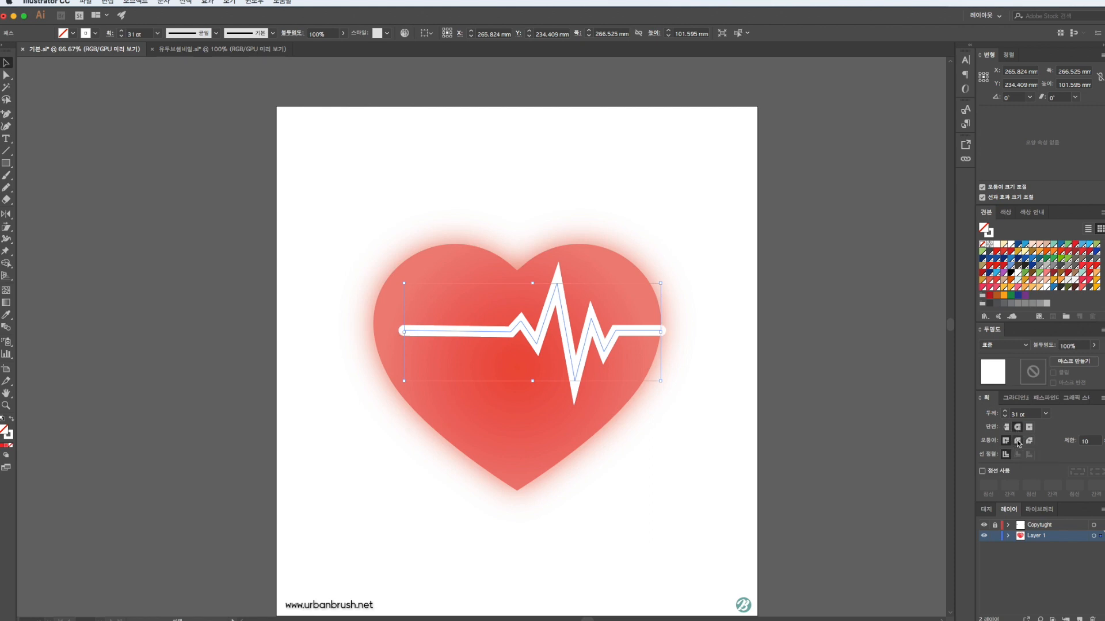
scroll(629, 331, "left", 3)
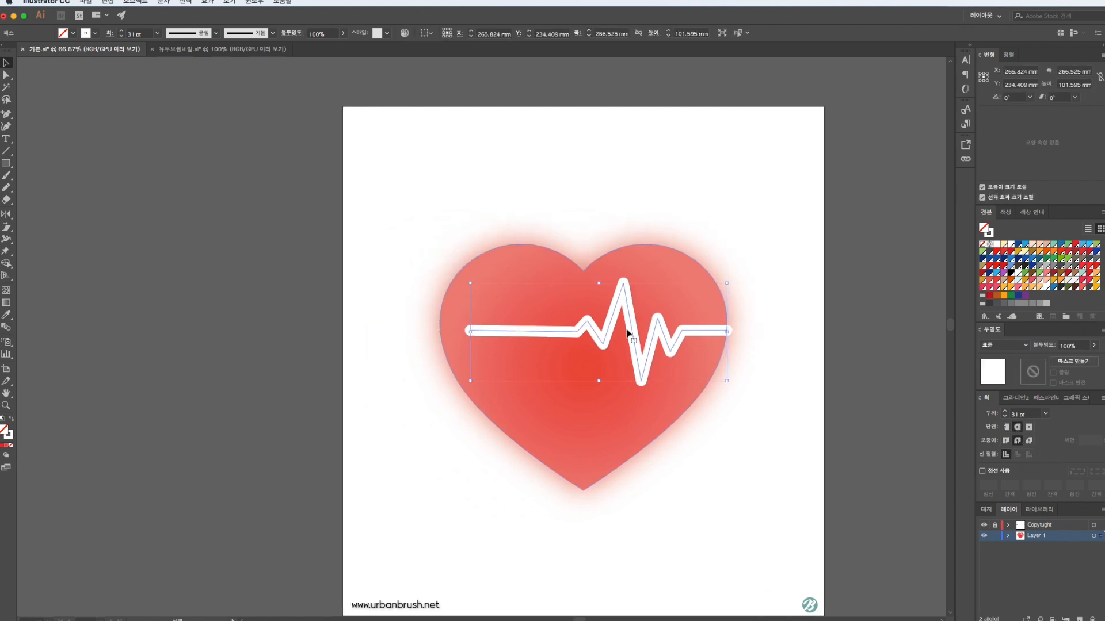
left_click_drag(599, 383, 599, 385)
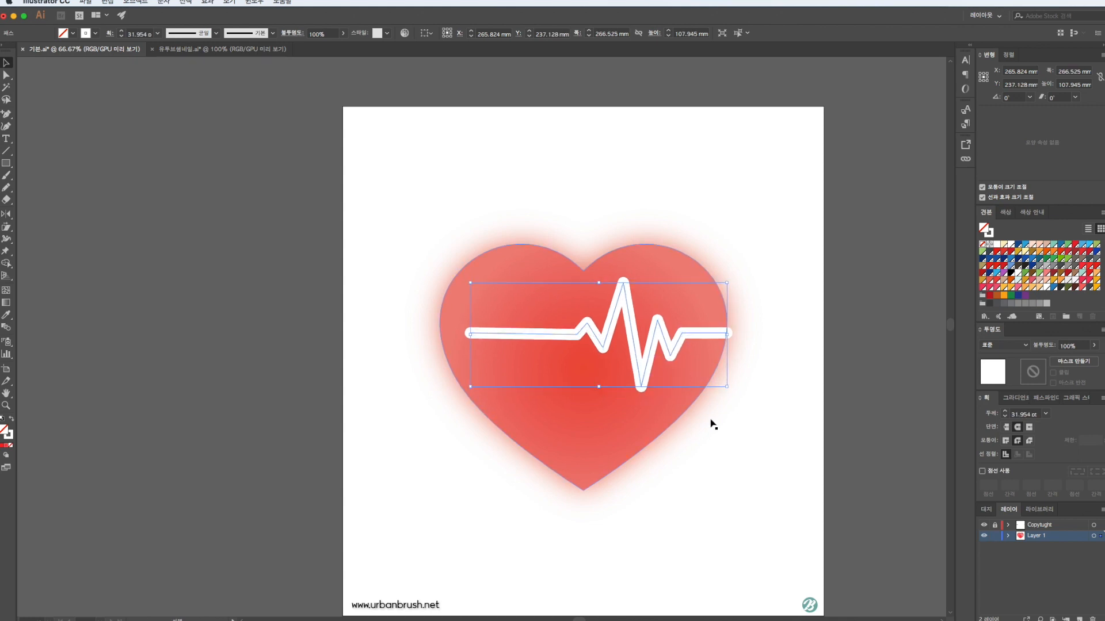
Step: Copy the heart together with its heartbeat line to the empty area left of the artboard
left_click(641, 433)
scroll(644, 432, "left", 7)
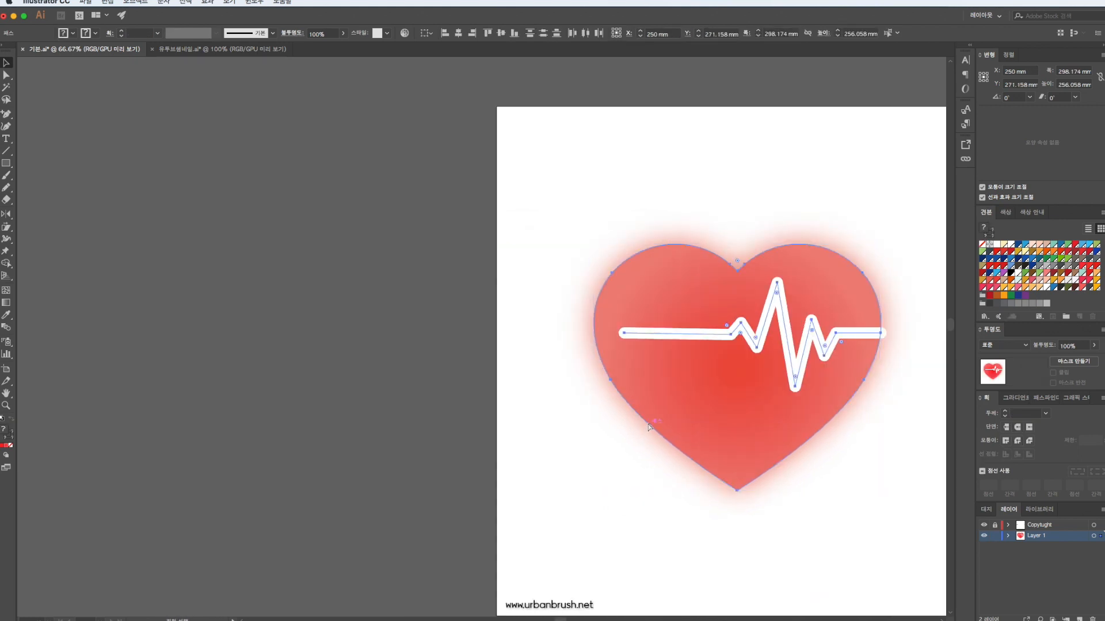
left_click_drag(641, 405, 237, 395)
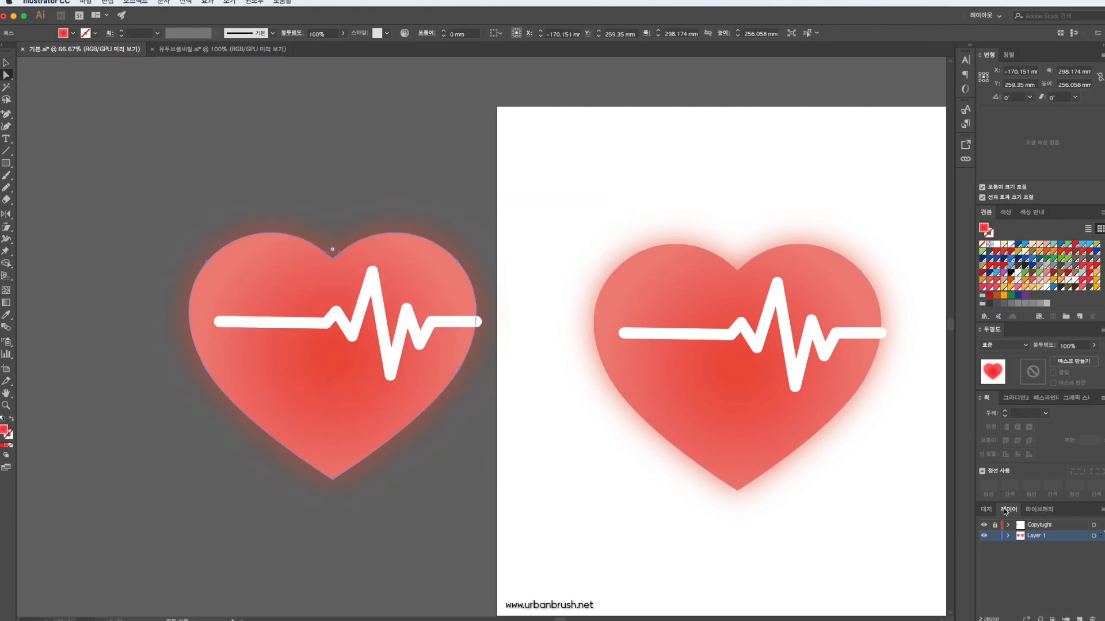
Step: Hide the outer glow effect in the copied heart's appearance
left_click(229, 2)
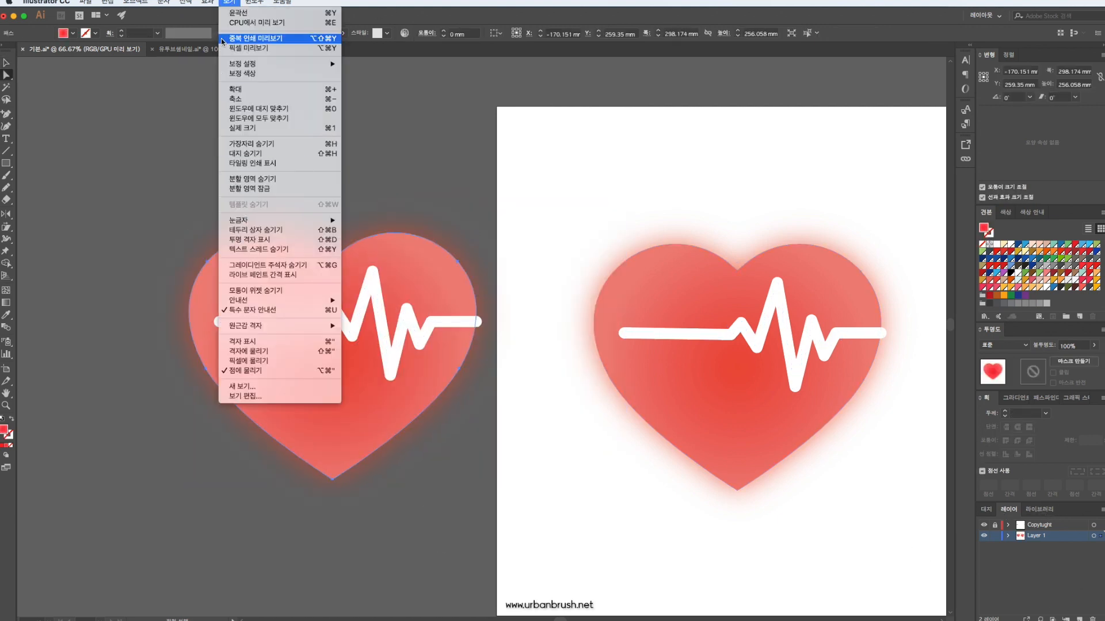
left_click(288, 206)
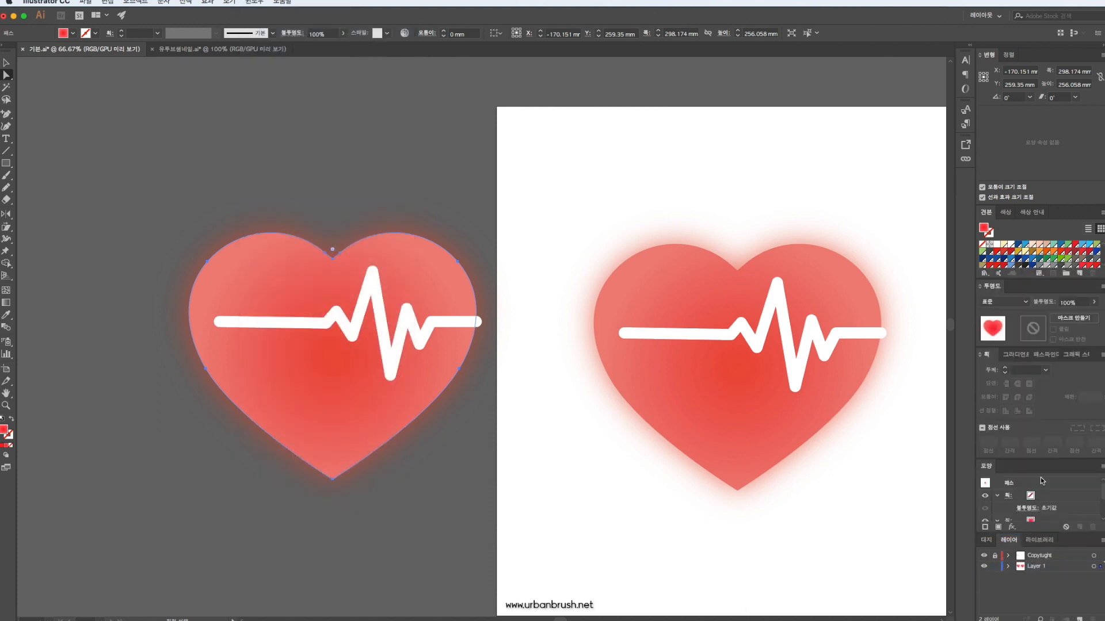
scroll(1044, 512, "down", 2)
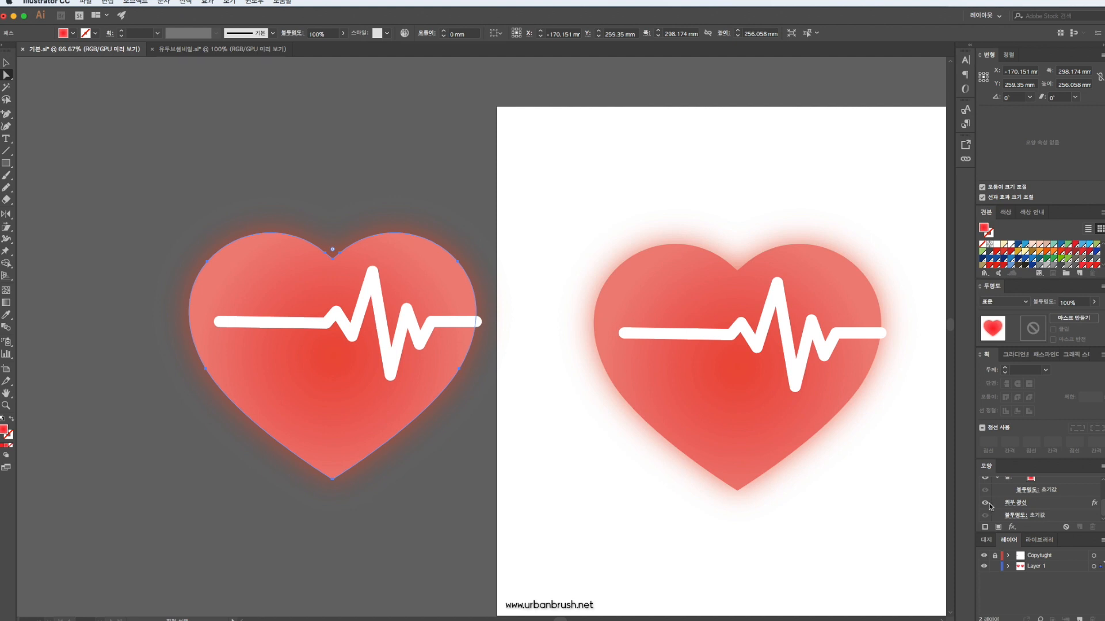
left_click(985, 503)
left_click(478, 499)
Step: Expand the appearance of the copied heart and heartbeat line
left_click_drag(443, 177, 374, 322)
key("v")
left_click(421, 199)
left_click_drag(421, 198, 368, 325)
left_click(135, 2)
left_click(138, 112)
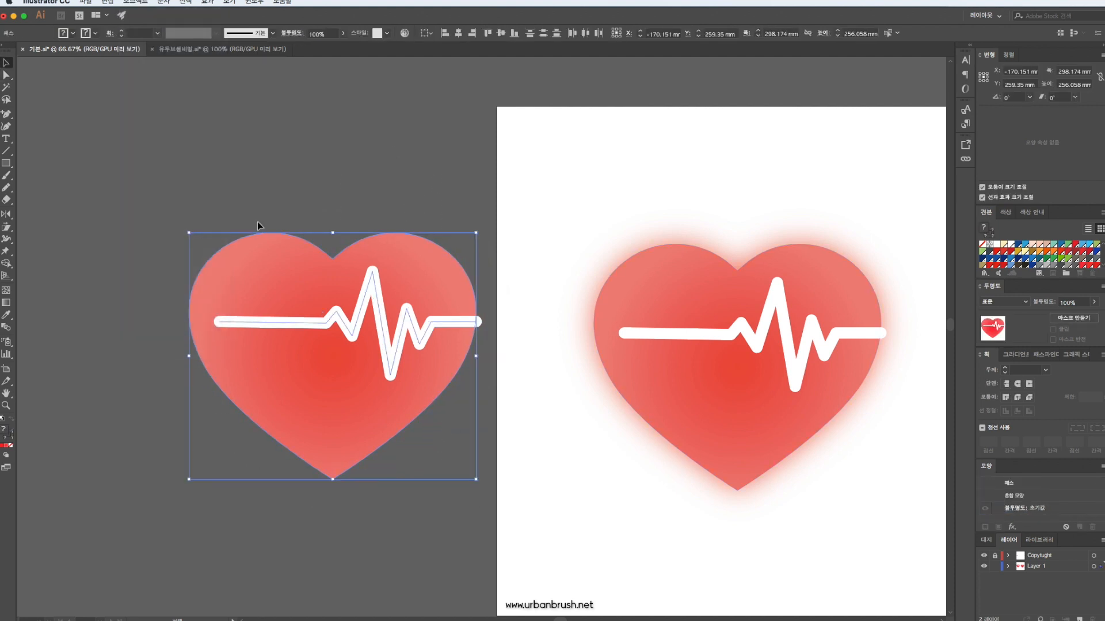
Step: Try to expand the copy's fill and stroke, with gradients as 255 objects, and divide the result with Pathfinder
left_click(135, 2)
left_click(138, 101)
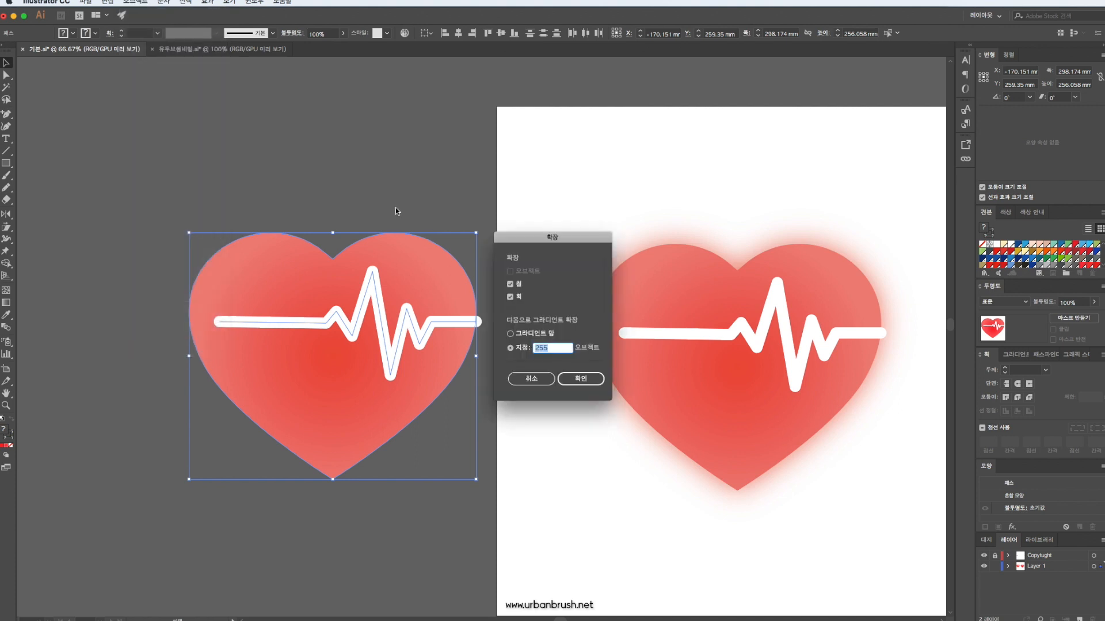
key("Return")
left_click(1041, 354)
left_click(987, 409)
key("super+shift+g")
left_click(326, 425, "super")
left_click(336, 422)
left_click(984, 383)
key("super+z")
key("super+z")
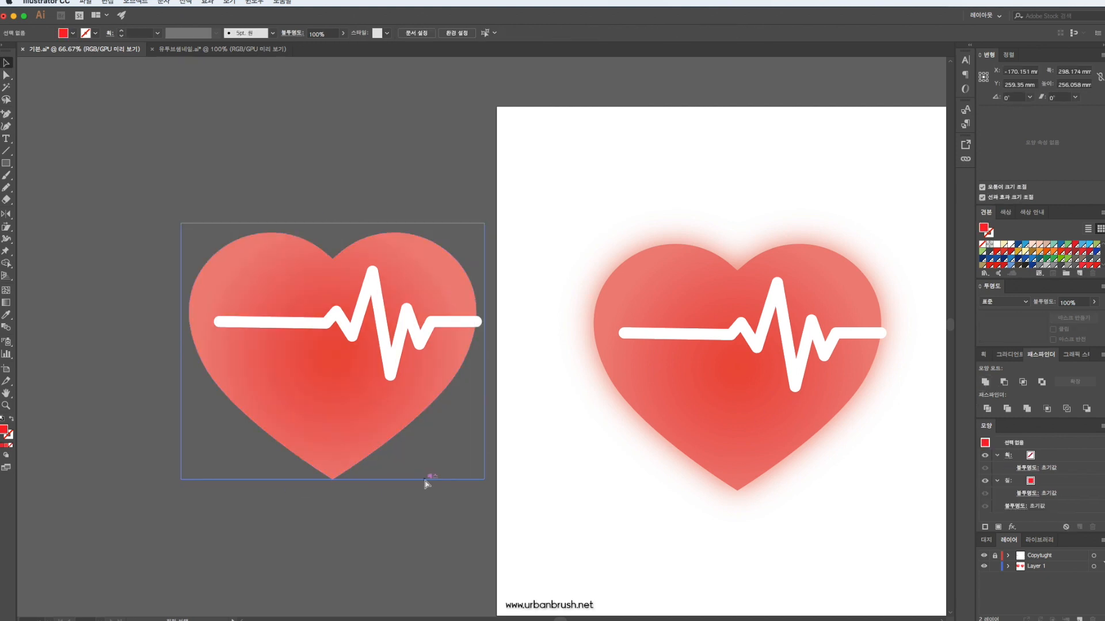
Step: Fill the copied heart with solid blue and expand it together with its heartbeat line
left_click(1026, 249)
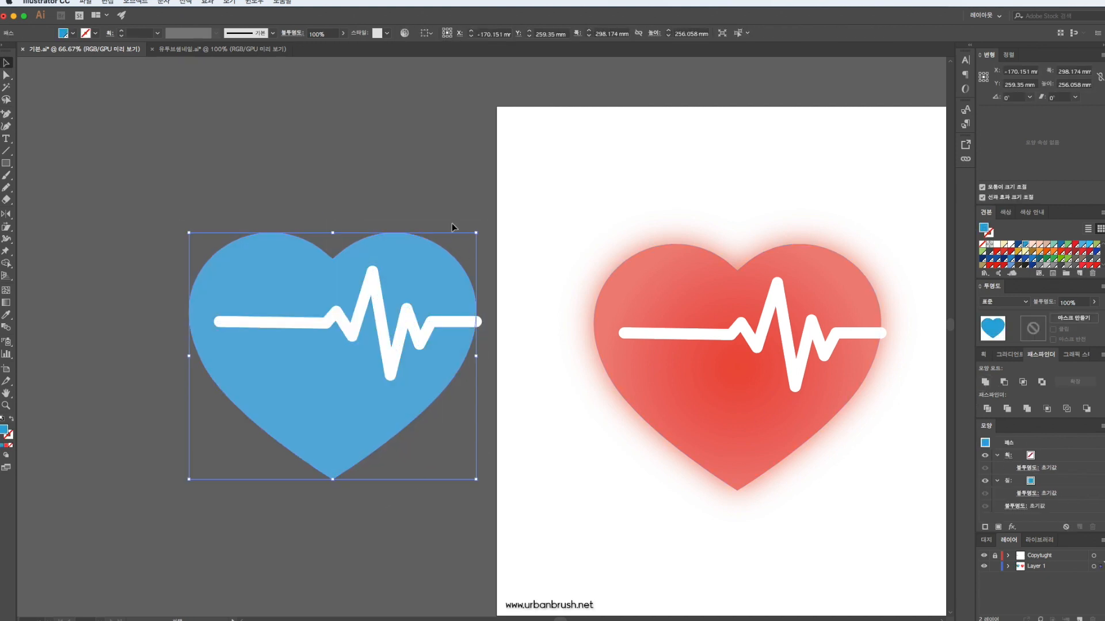
left_click_drag(457, 239, 222, 518)
left_click(136, 2)
left_click(689, 400)
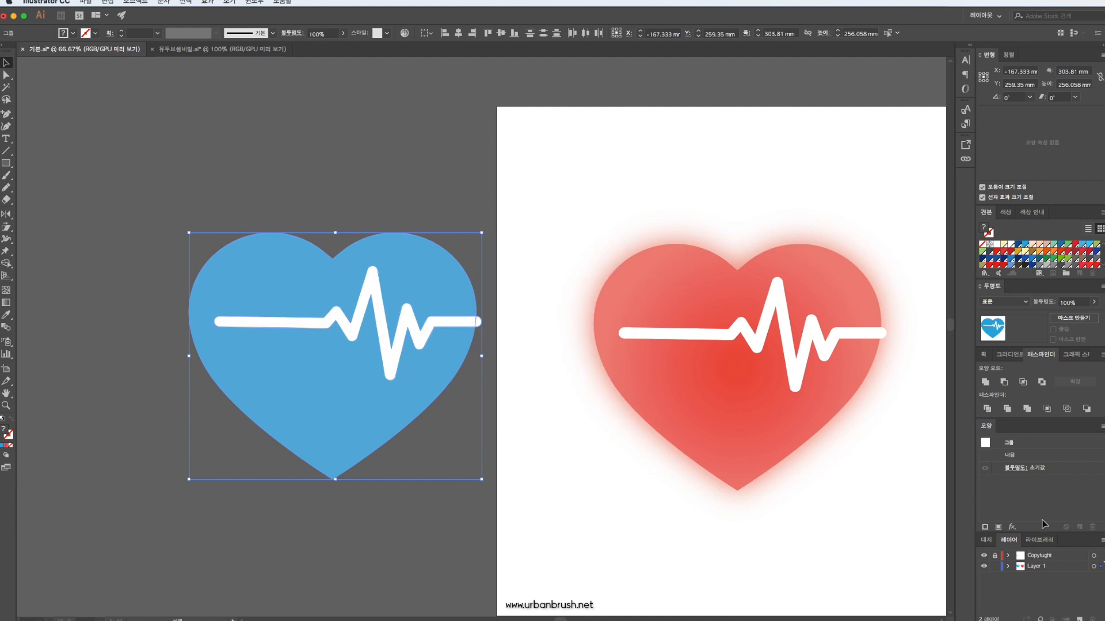
Step: Divide the copied artwork with Pathfinder and delete everything except the heartbeat line inside the heart's outline
left_click(994, 414)
key("a")
left_click(403, 480)
left_click(406, 406)
key("Delete")
left_click(479, 324)
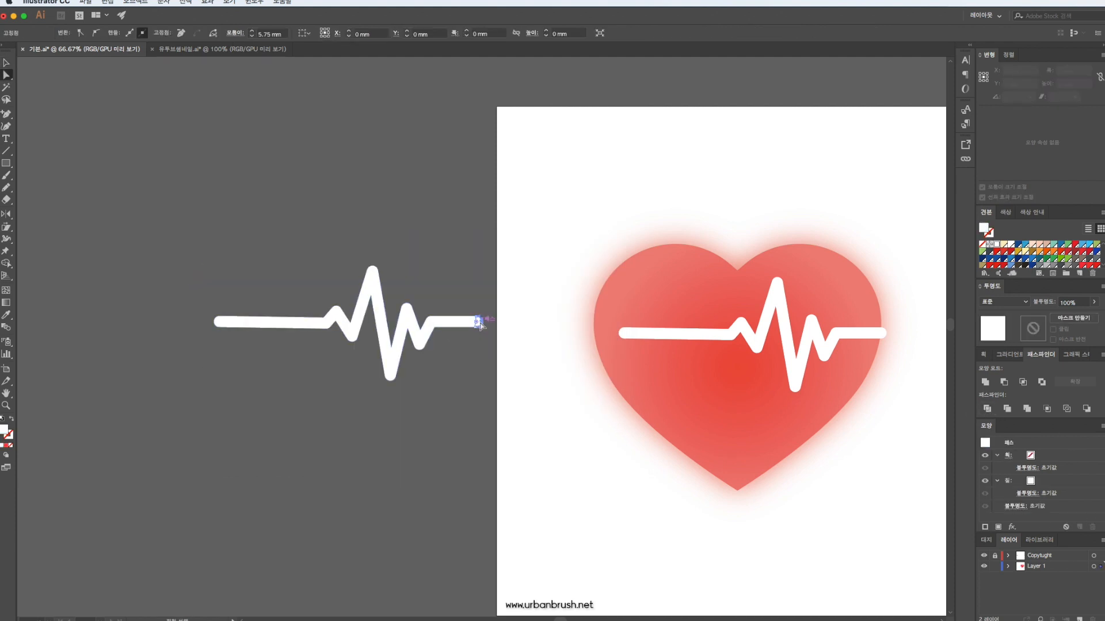
Step: Move the trimmed heartbeat line onto the artboard's heart, aligned over the original line
key("v")
left_click_drag(420, 345, 828, 356)
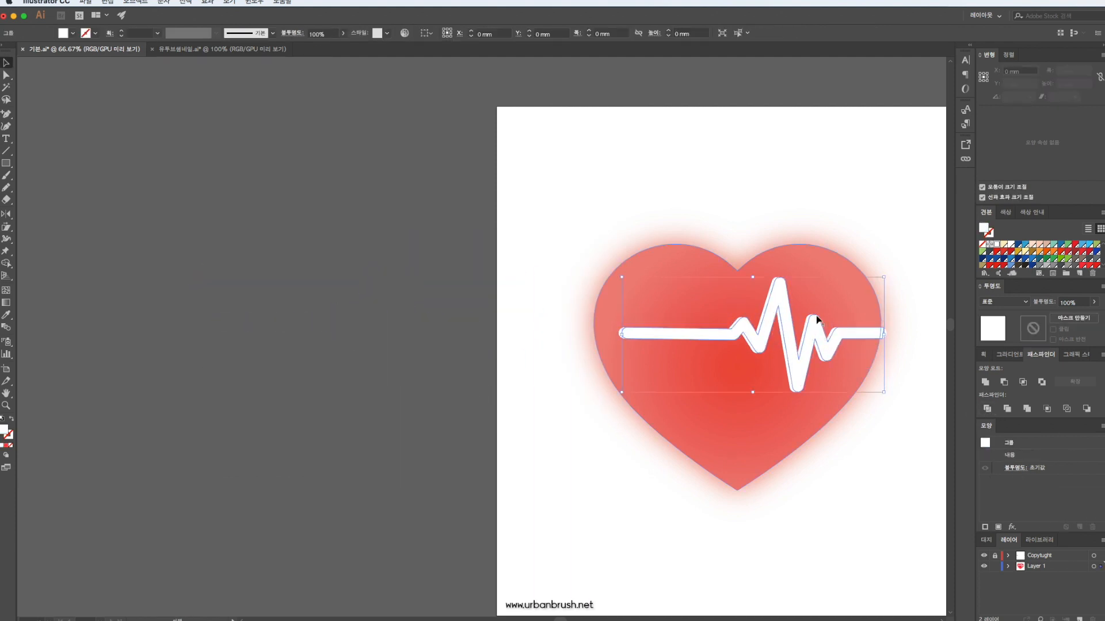
scroll(817, 316, "up", 4)
scroll(923, 393, "right", 10)
left_click_drag(639, 408, 624, 408)
left_click(754, 409)
left_click(693, 399)
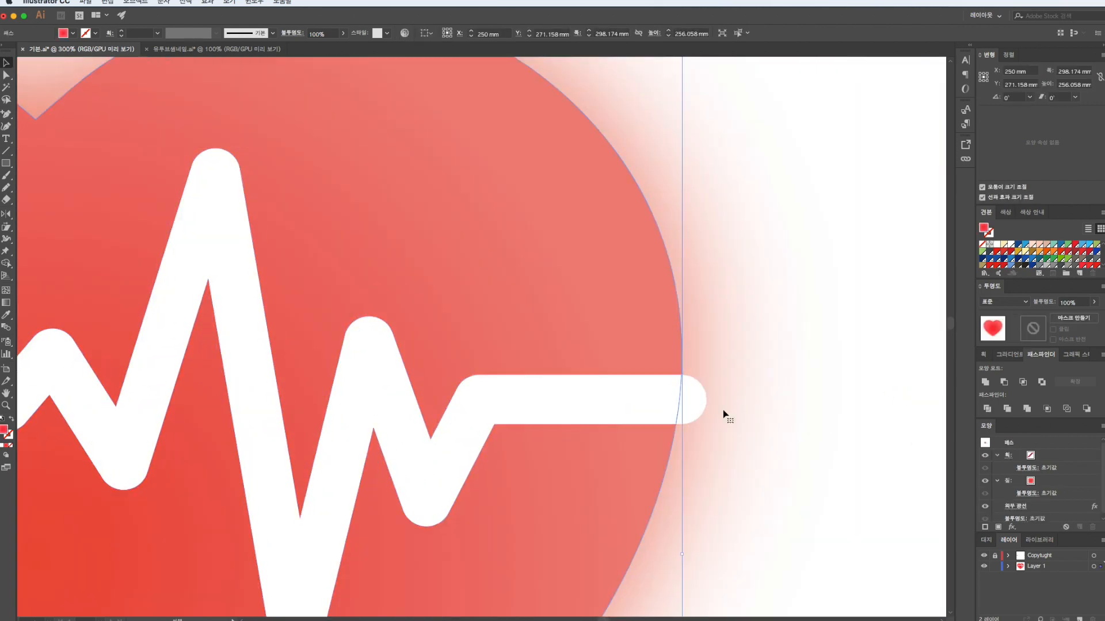
Step: Delete the original heartbeat line that extends past the heart's right edge
scroll(723, 410, "down", 2)
left_click(256, 410)
key("Delete")
Step: Apply a linear gradient fill to the trimmed heartbeat line and make its right colour stop white
left_click(295, 417)
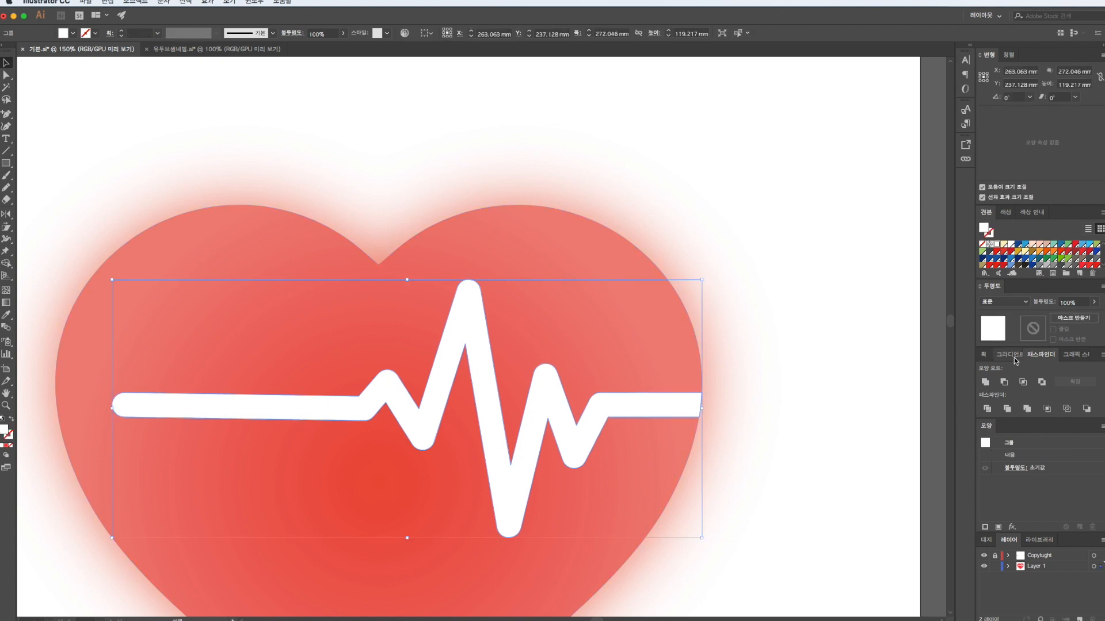
left_click(1015, 357)
left_click(1074, 422)
double_click(1090, 432)
left_click(1090, 432)
double_click(1090, 432)
left_click(982, 522)
Step: Set the gradient's left colour stop to white (FFFFFF) with 0% opacity so the line fades in from the left
double_click(982, 432)
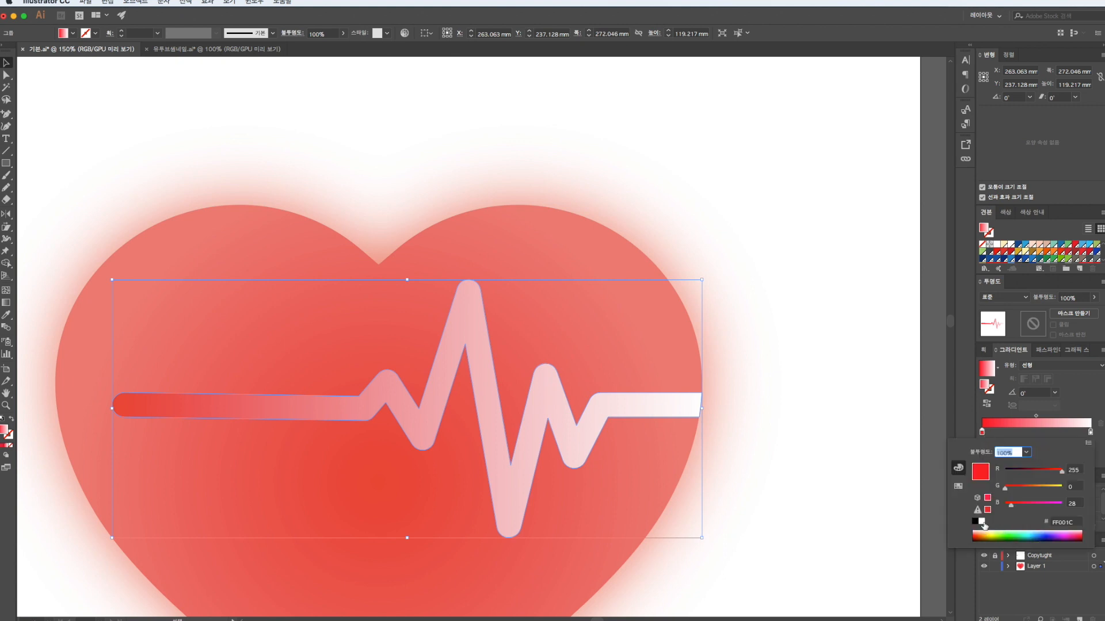
left_click(982, 522)
left_click(1026, 453)
left_click(1040, 507)
left_click(1026, 452)
left_click(1043, 529)
left_click(1026, 453)
left_click(1034, 462)
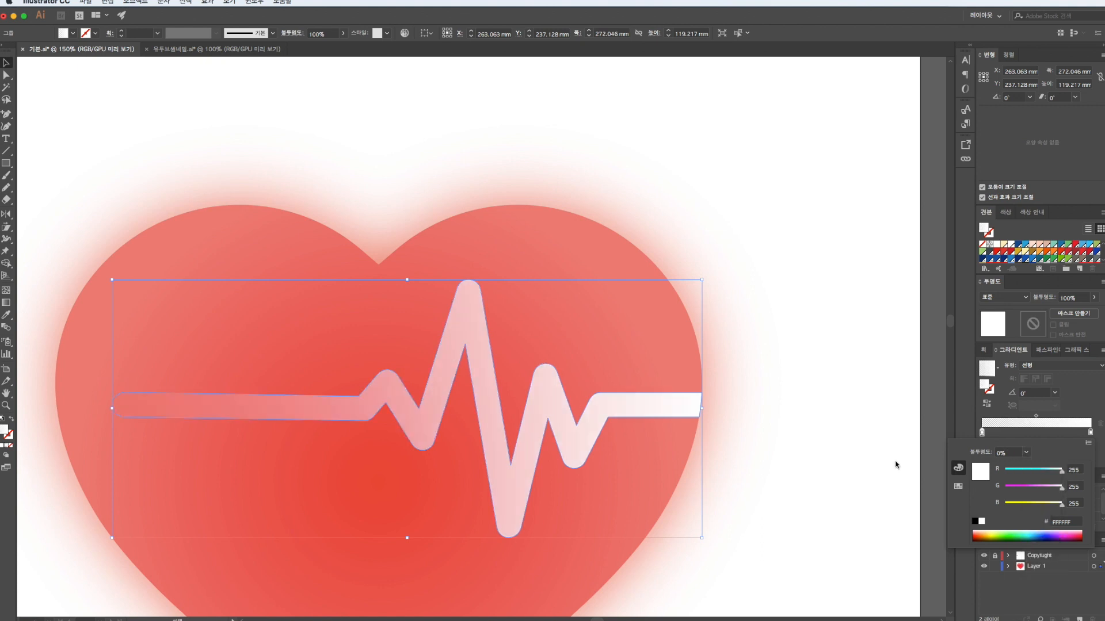
left_click(982, 434)
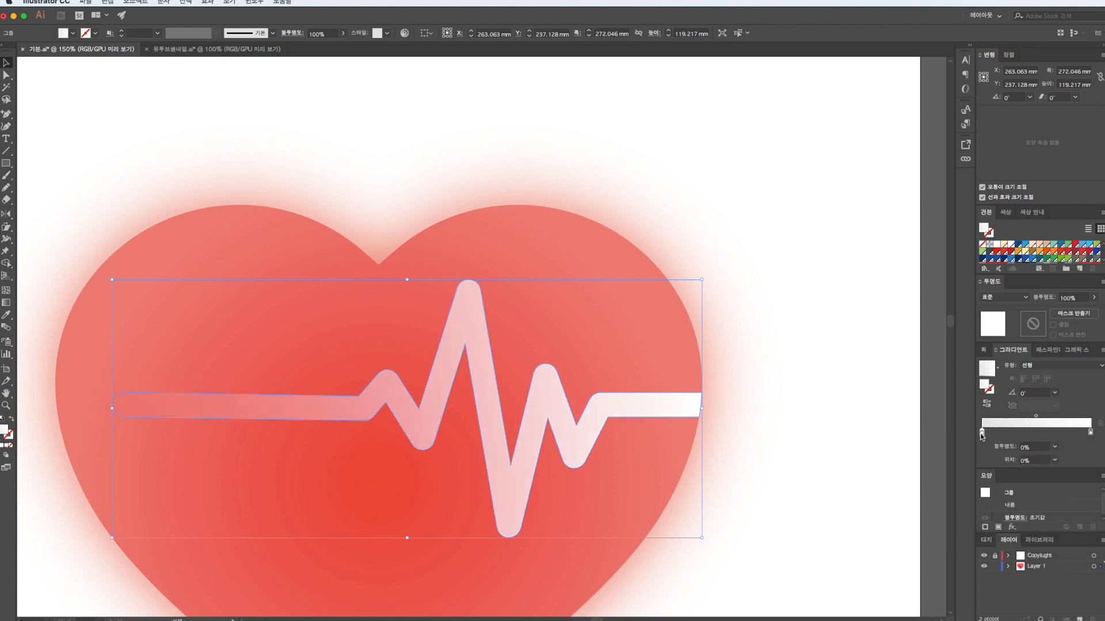
left_click(767, 436)
scroll(766, 435, "down", 2)
left_click(764, 485)
scroll(764, 485, "down", 2)
scroll(766, 488, "down", 2)
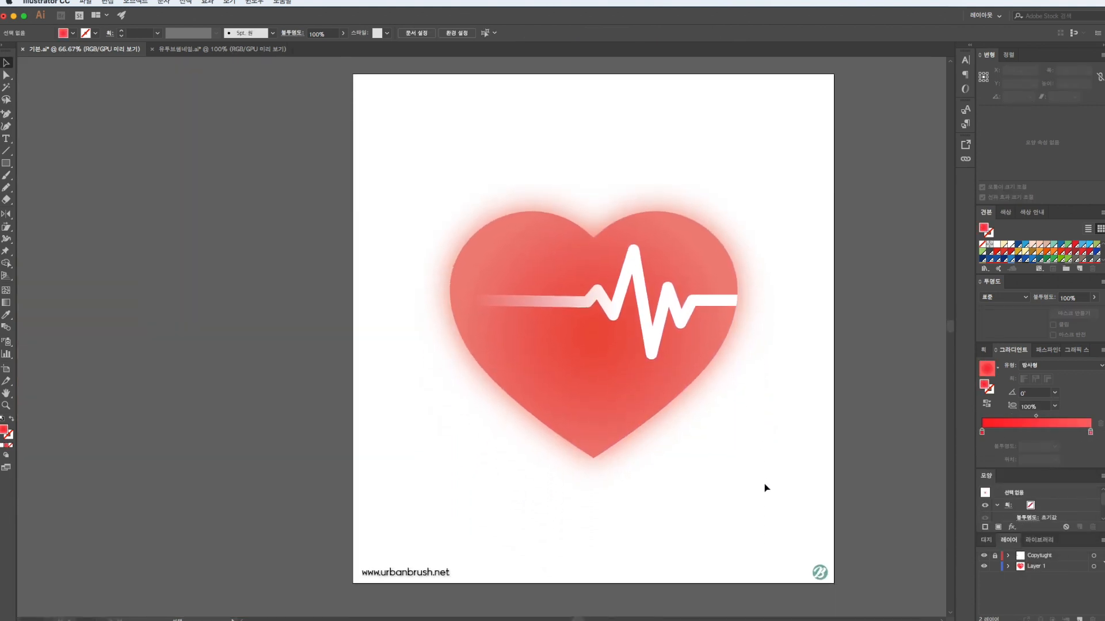
scroll(766, 488, "right", 2)
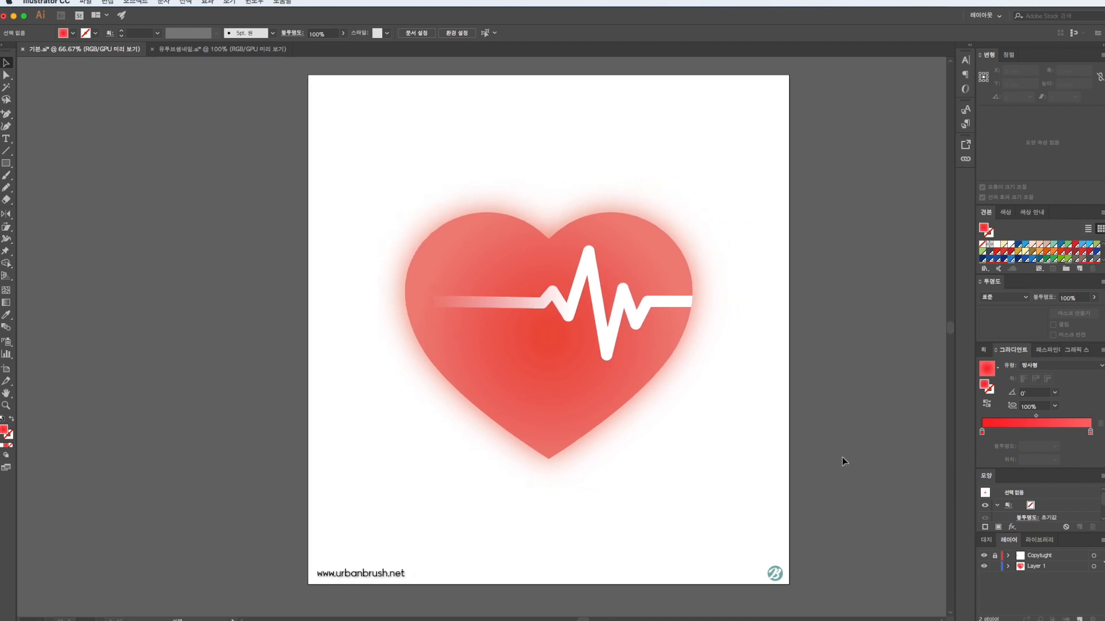